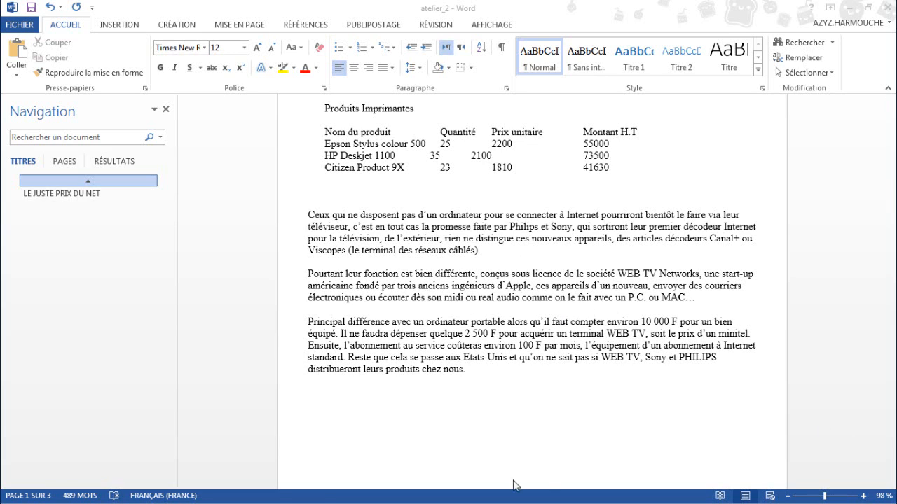
# Step: Open the SmartArt graphic chooser and browse the Liste, Processus, Cycle, Hiérarchie, Relation and Matrice categories
pyautogui.click(119, 26)
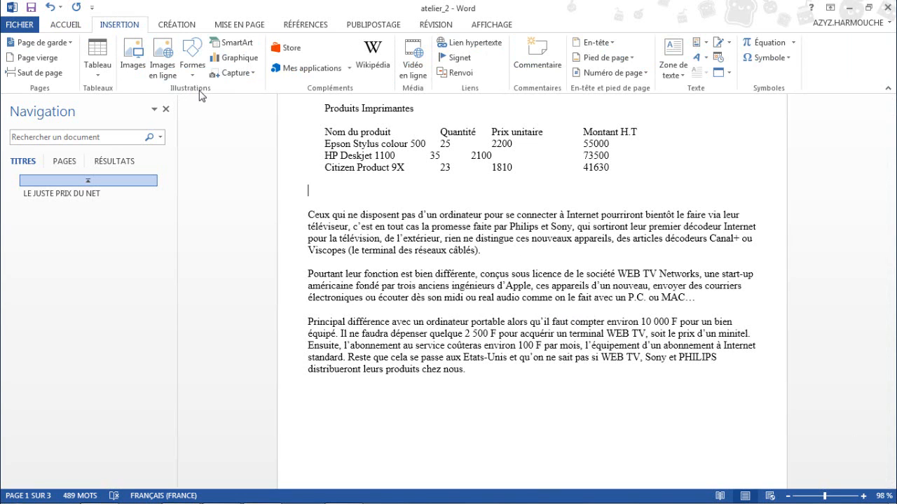
pyautogui.click(233, 45)
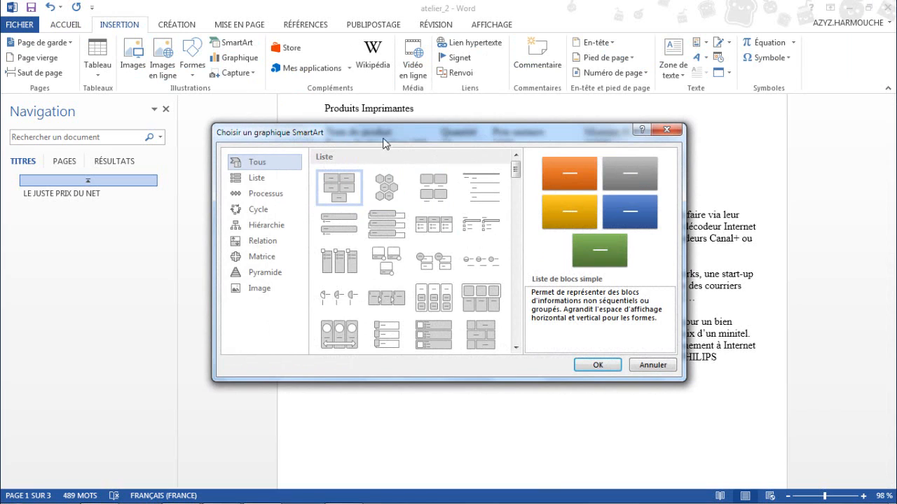
pyautogui.moveTo(376, 134); pyautogui.dragTo(419, 134)
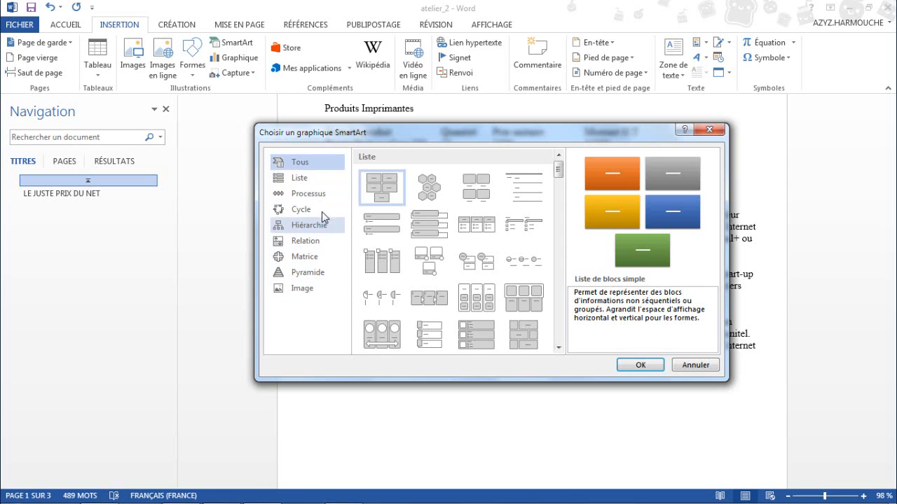
pyautogui.click(301, 180)
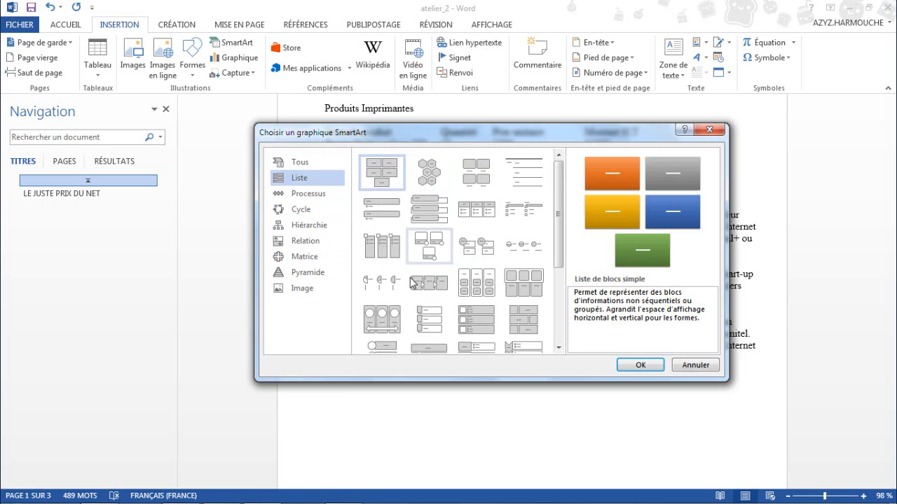
pyautogui.click(313, 198)
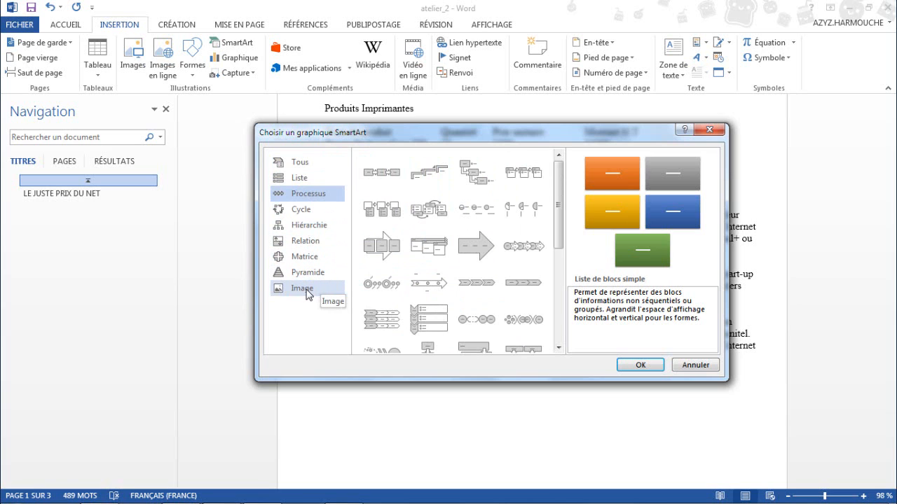
pyautogui.click(305, 241)
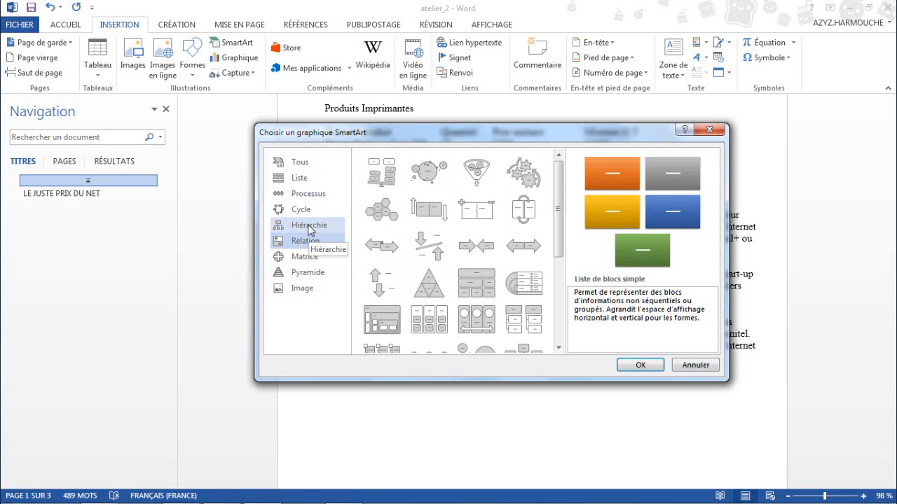
pyautogui.click(308, 226)
pyautogui.click(302, 212)
pyautogui.click(301, 240)
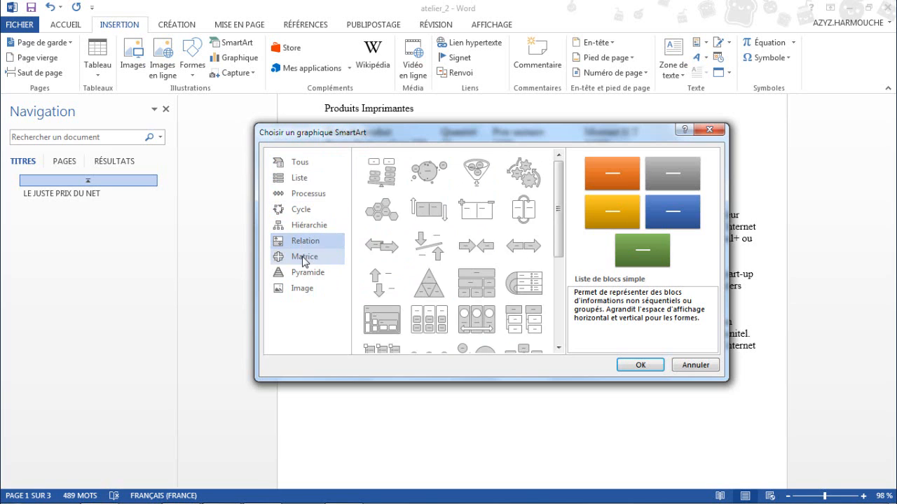
pyautogui.click(301, 256)
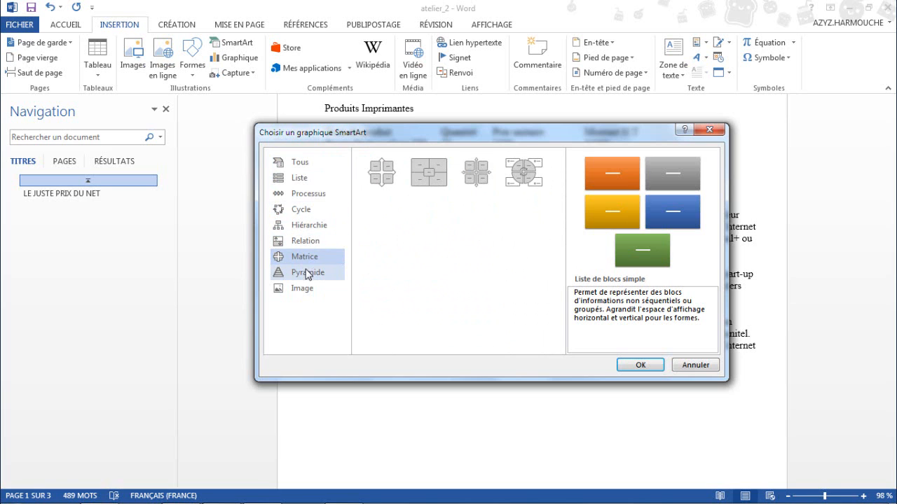
# Step: Insert a "Liste de chevrons verticaux" SmartArt graphic from the Processus category below the product list
pyautogui.click(305, 196)
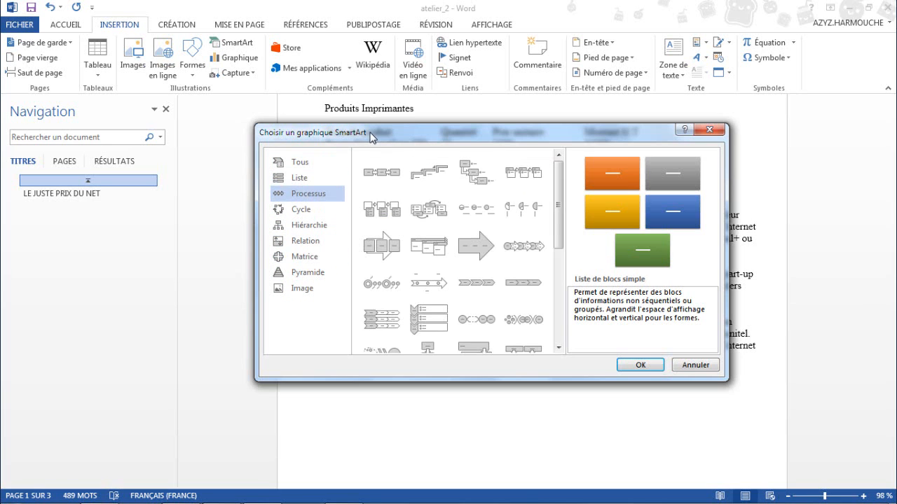
pyautogui.moveTo(370, 133); pyautogui.dragTo(364, 133)
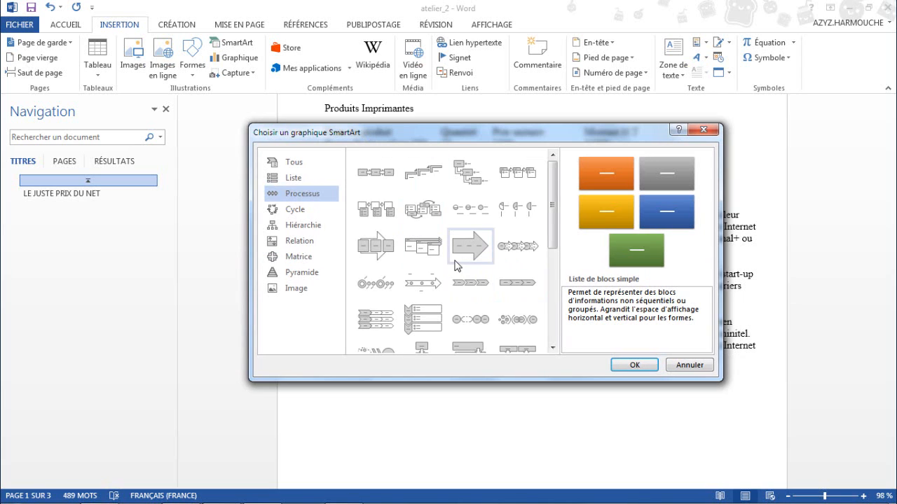
pyautogui.click(423, 317)
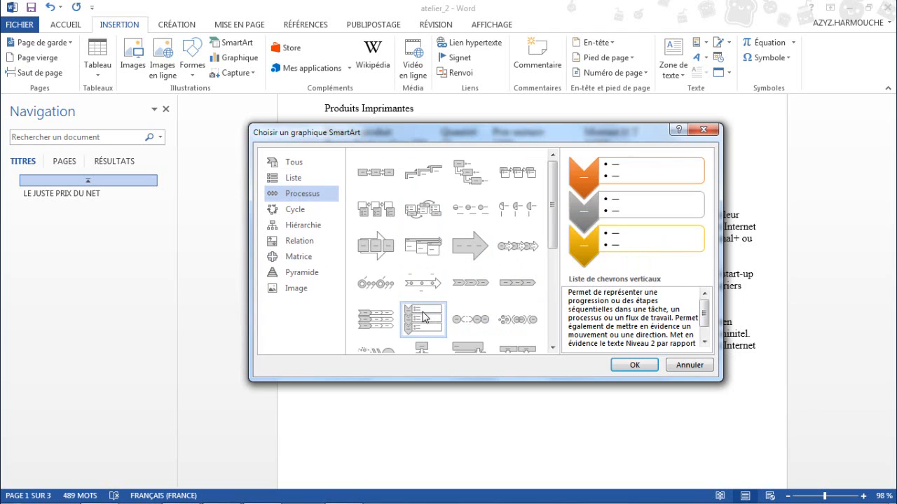
pyautogui.click(634, 365)
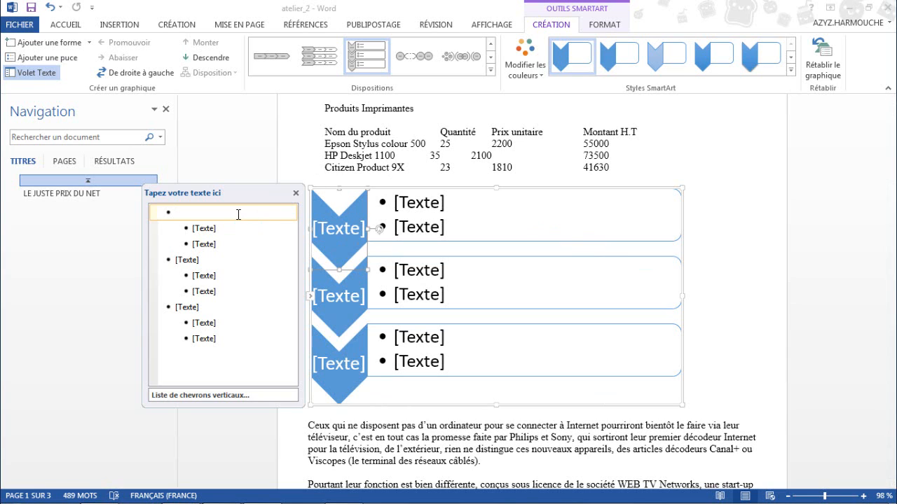
# Step: Fill the first chevron with "TEXTE1" and each of its two sub-bullets with "N2"
pyautogui.write('TEXTE')
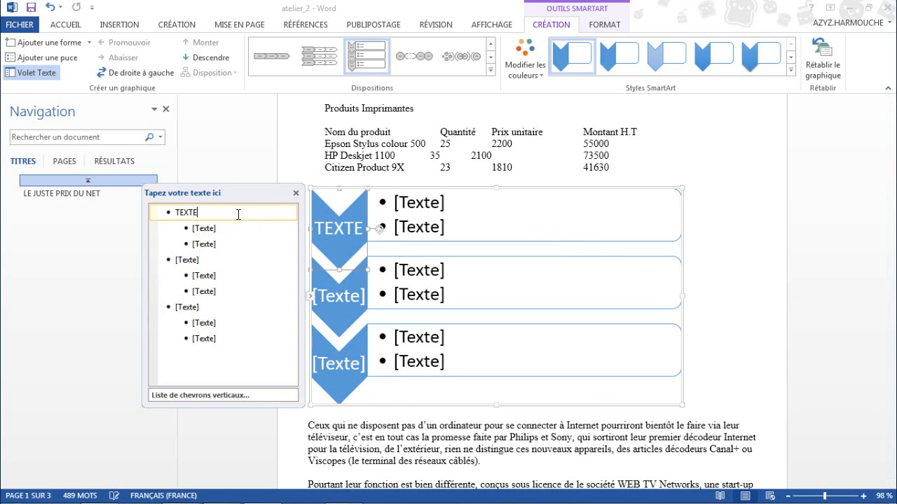
pyautogui.write('1')
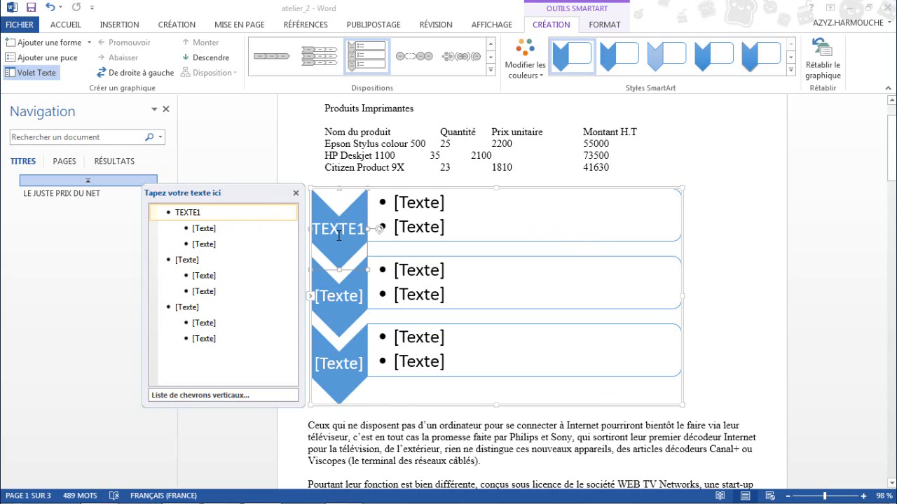
pyautogui.click(204, 229)
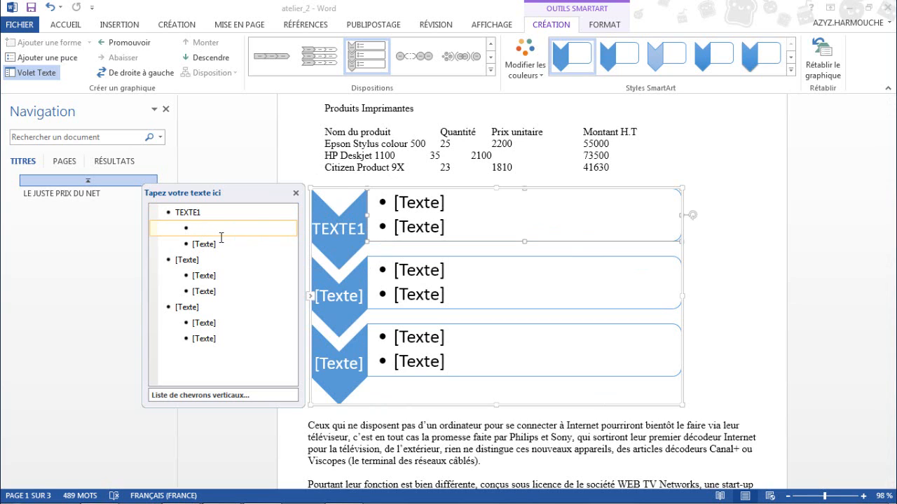
pyautogui.write('N2')
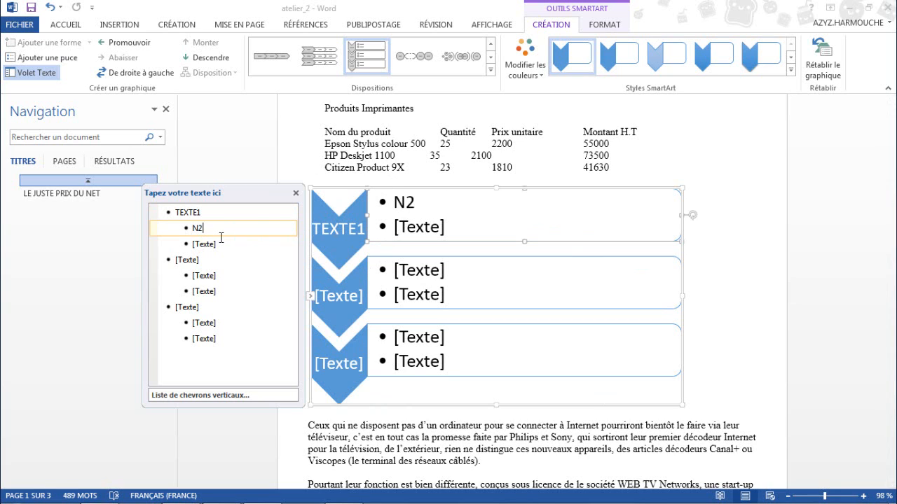
pyautogui.click(210, 244)
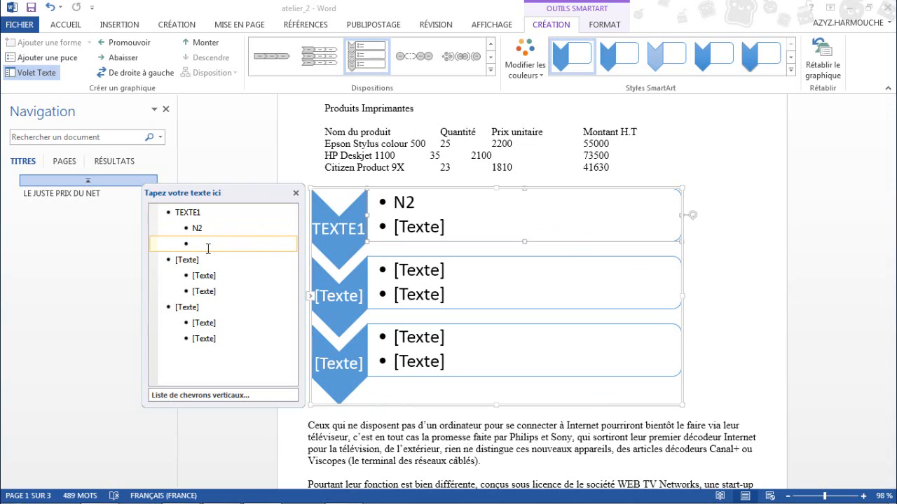
pyautogui.write('N2')
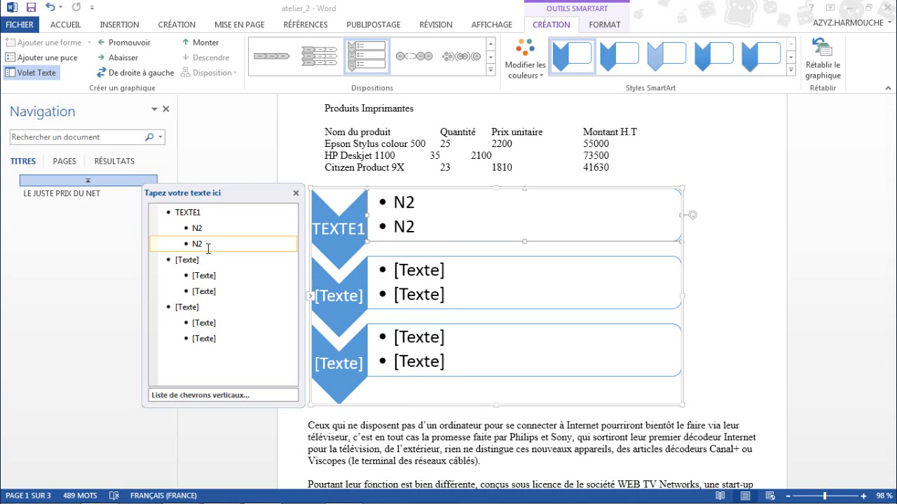
# Step: Label the second chevron "TEXTE N1" and change the first chevron's text to "TEXTE N1" as well
pyautogui.click(188, 261)
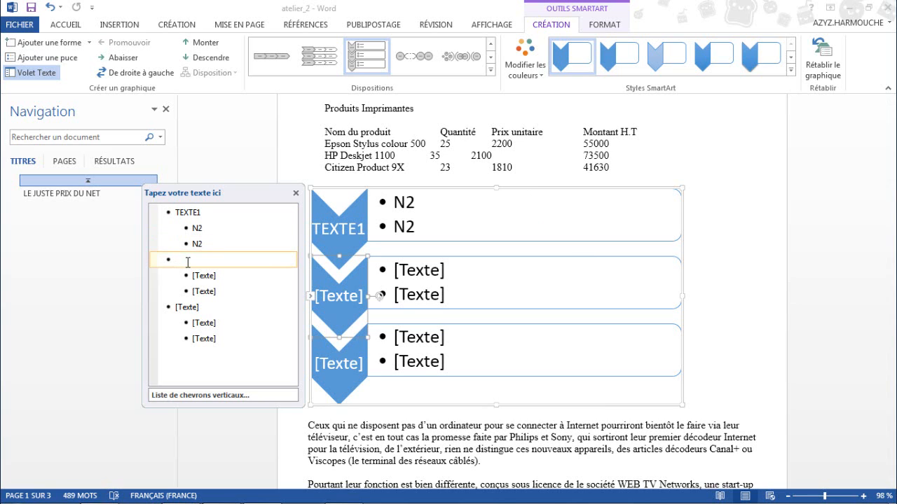
pyautogui.write('TEXTE')
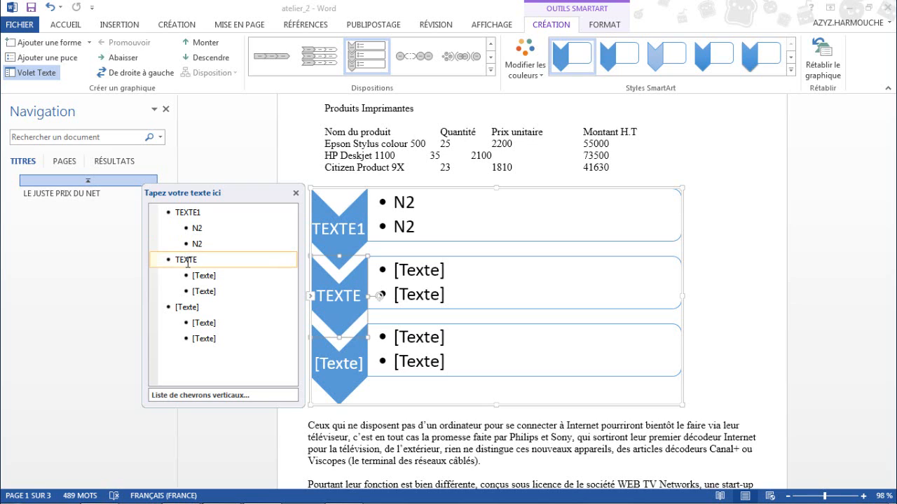
pyautogui.write(' N1')
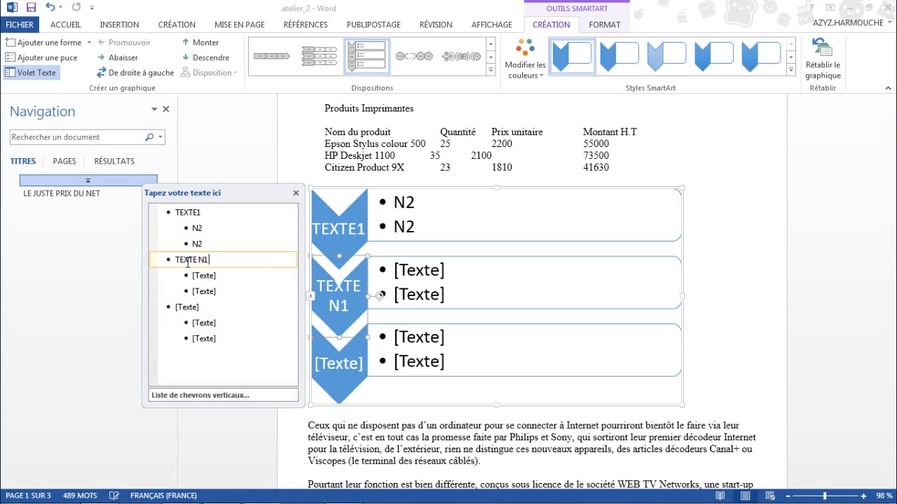
pyautogui.click(207, 212)
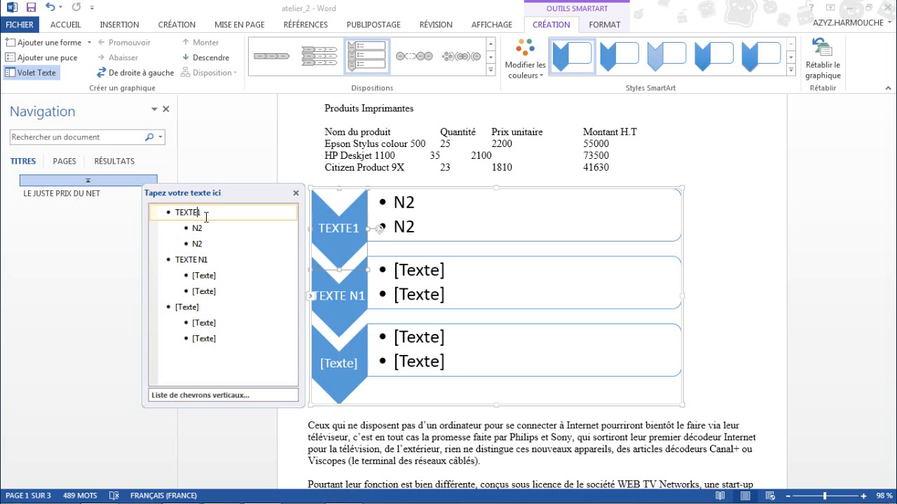
pyautogui.write('N')
pyautogui.click(199, 213)
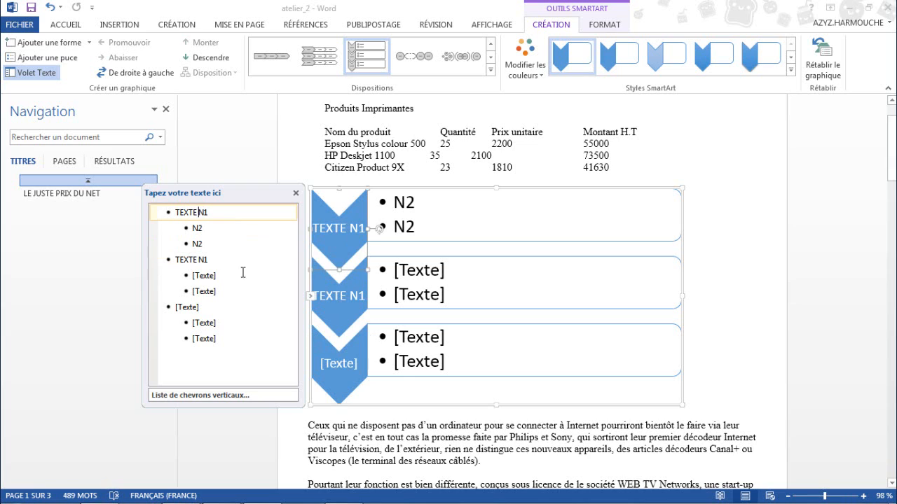
# Step: Promote the first N2 bullet to the top level and demote it back to the second level
pyautogui.click(195, 230)
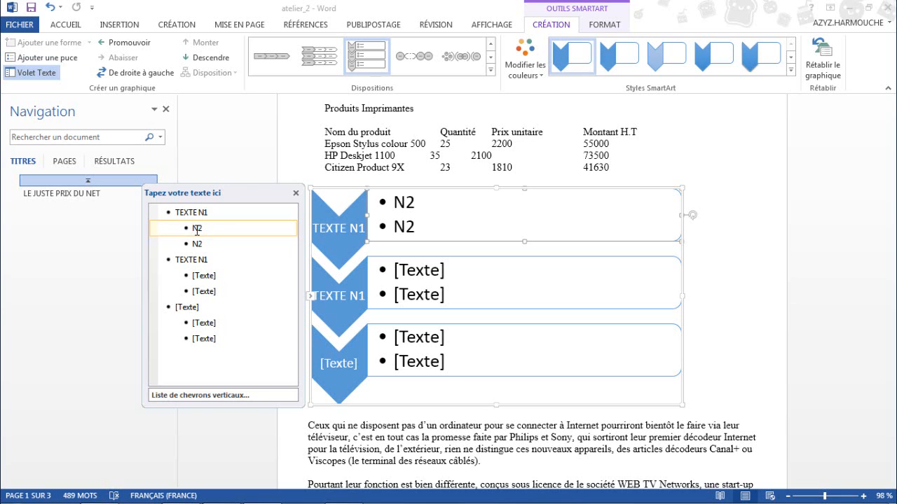
pyautogui.click(125, 42)
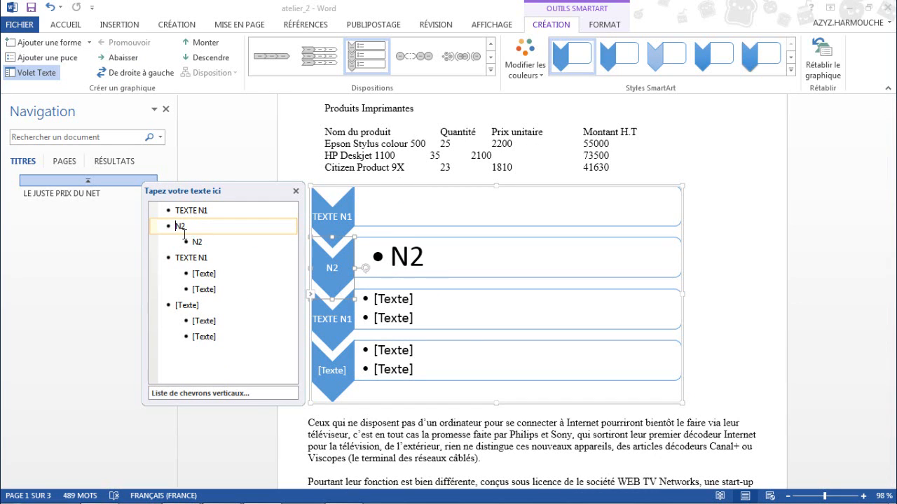
pyautogui.click(119, 58)
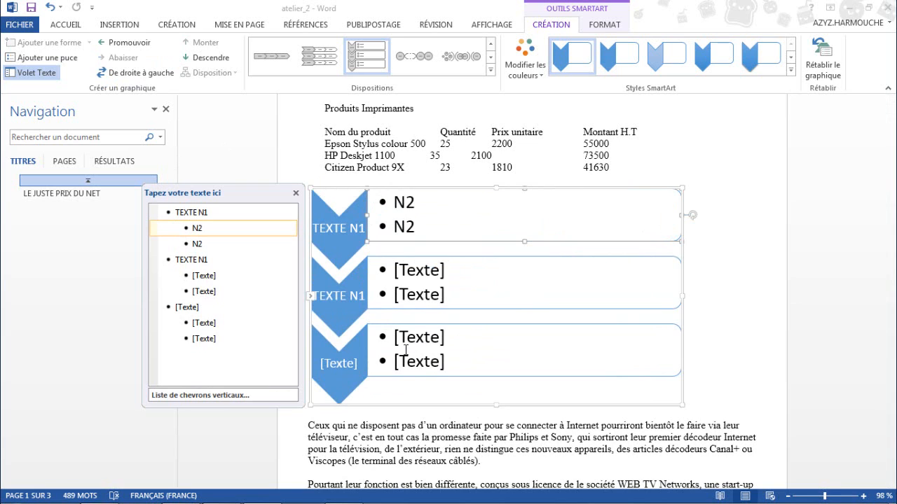
# Step: Close the SmartArt text pane and look at the graphic's formatting options before returning to its design options
pyautogui.click(297, 193)
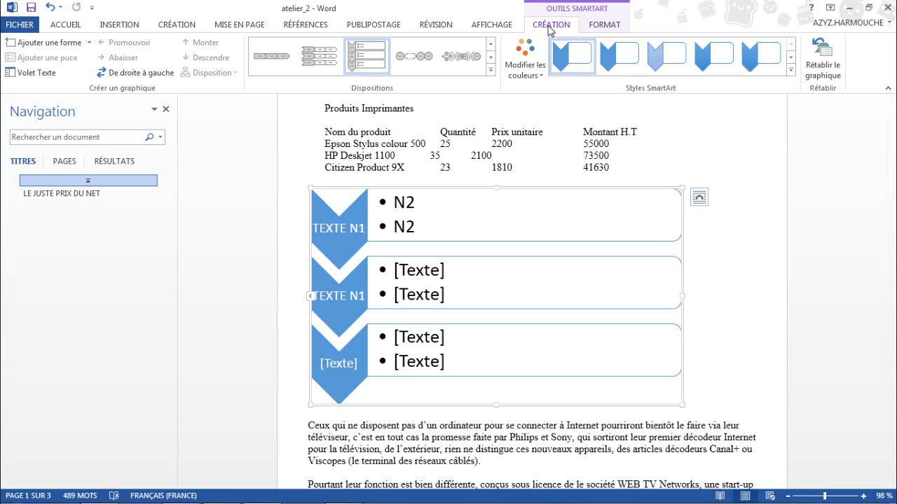
pyautogui.click(603, 26)
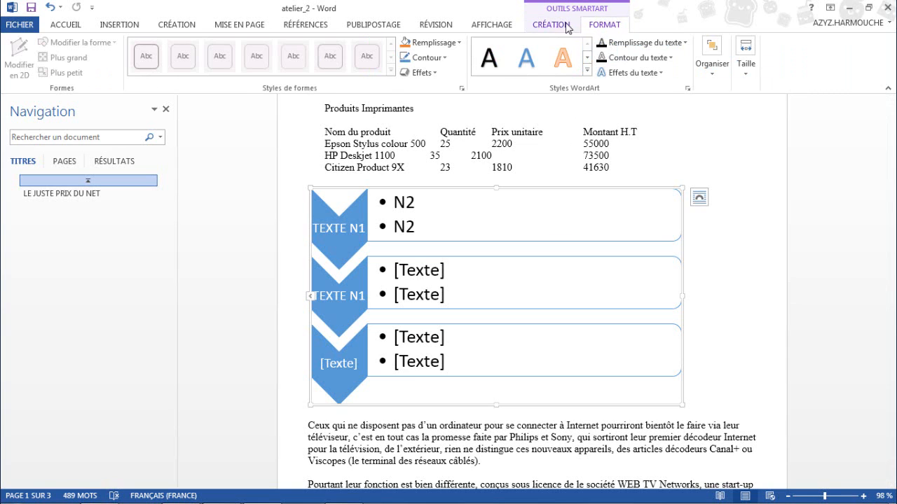
pyautogui.click(565, 25)
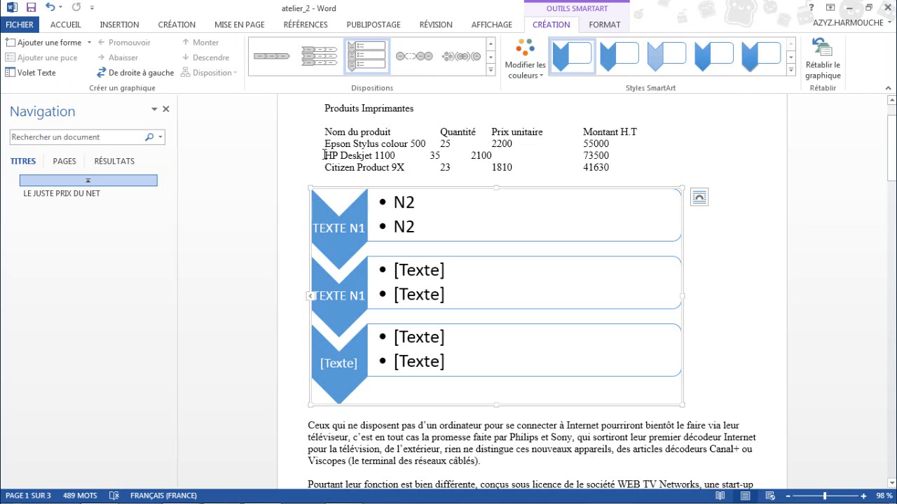
# Step: Switch the SmartArt graphic's direction to right-to-left and back to left-to-right
pyautogui.click(129, 73)
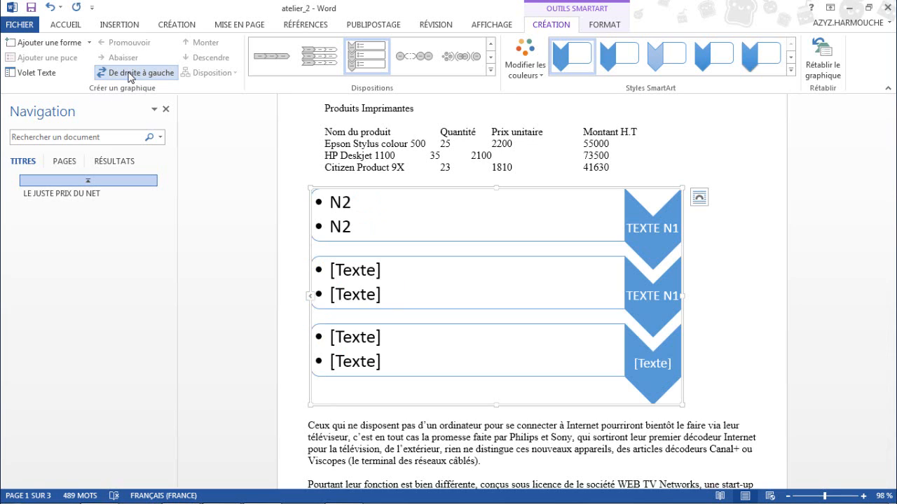
pyautogui.click(130, 77)
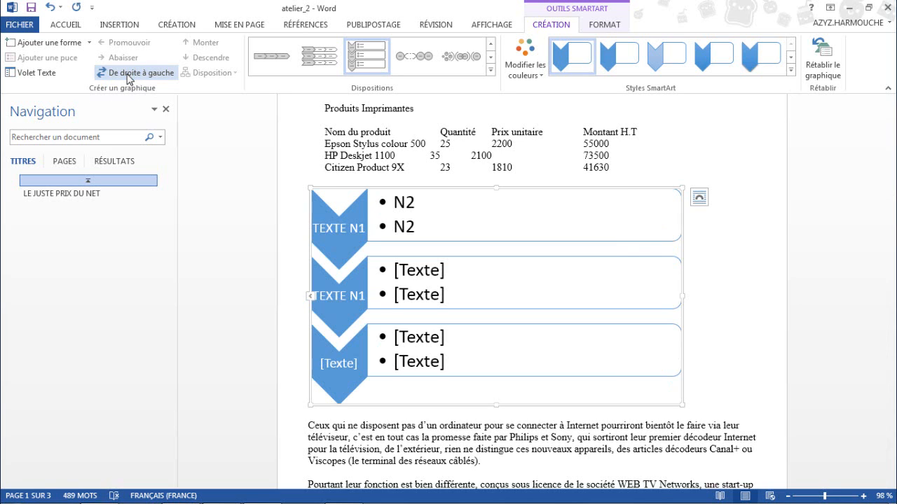
# Step: Add a fourth chevron shape at the end of the SmartArt graphic and give it an empty bullet
pyautogui.click(59, 47)
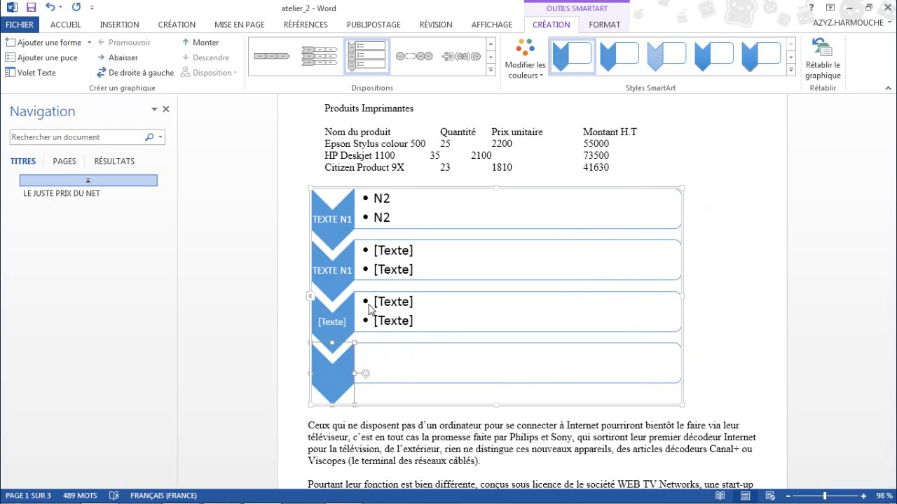
pyautogui.click(52, 62)
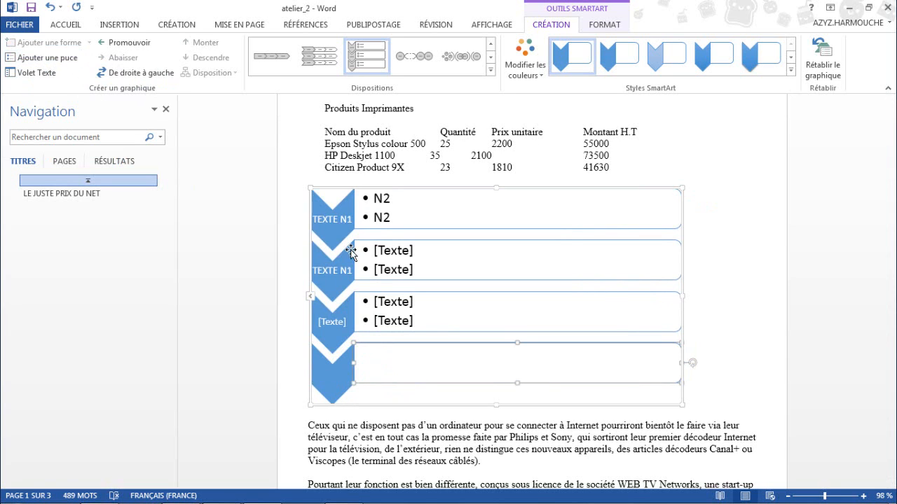
pyautogui.click(37, 73)
pyautogui.click(42, 74)
# Step: Change the SmartArt layout to the process layout with header boxes side by side and sub-items stacked beneath each
pyautogui.click(492, 73)
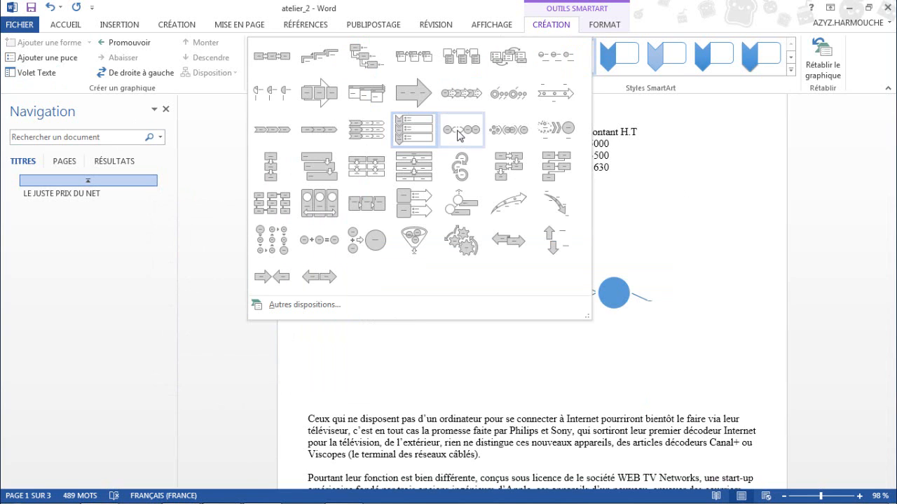
pyautogui.click(374, 170)
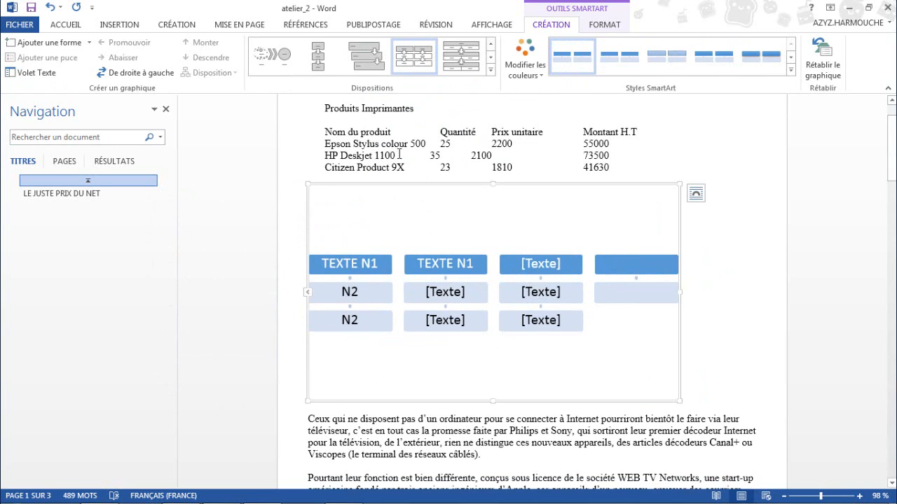
# Step: Recolour the SmartArt graphic with the second palette under En couleur and apply the third 3D SmartArt style
pyautogui.click(543, 74)
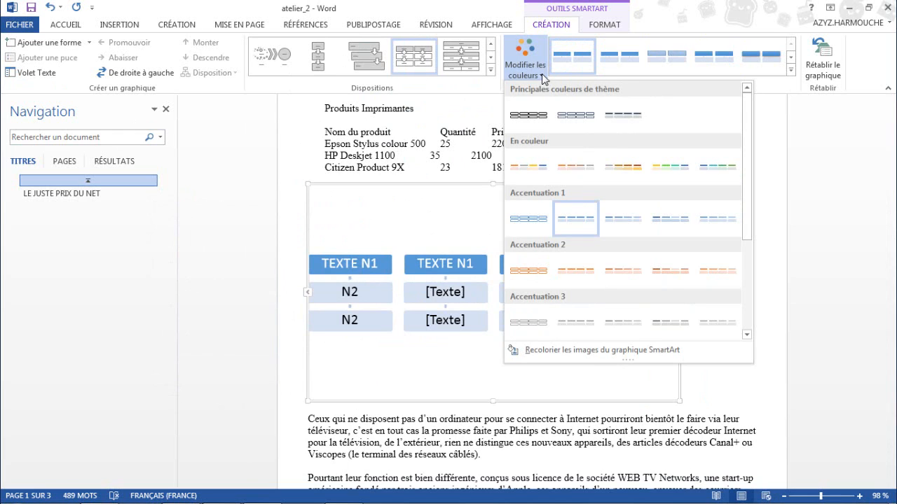
pyautogui.click(575, 166)
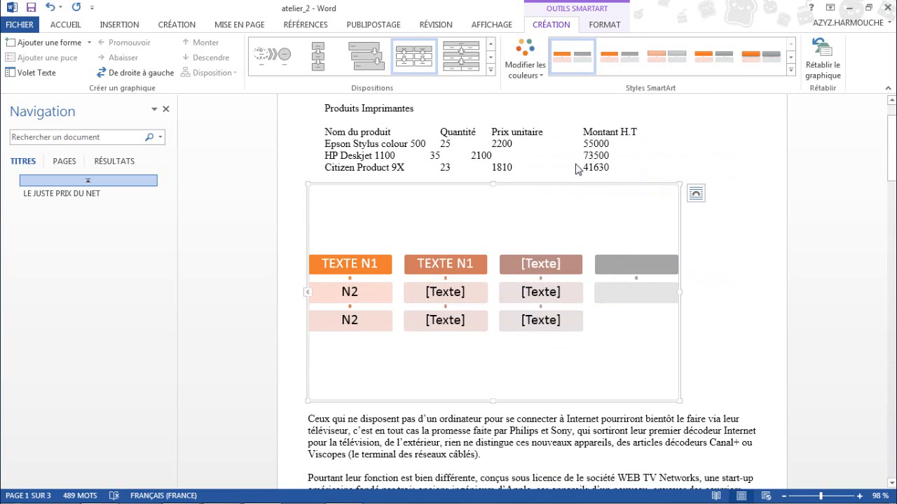
pyautogui.click(791, 70)
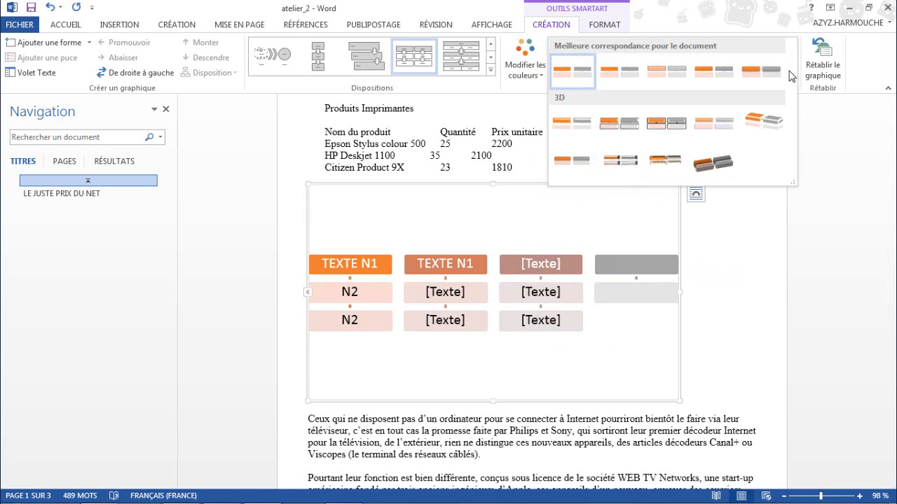
pyautogui.click(663, 128)
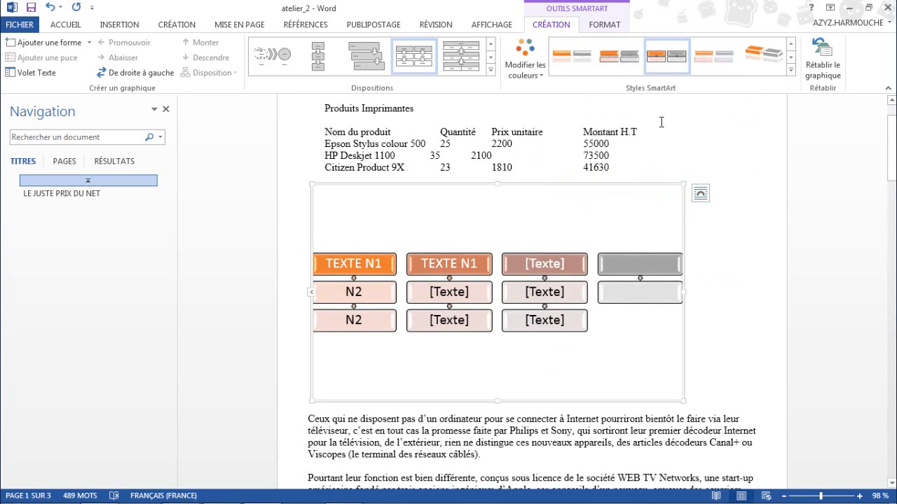
# Step: Apply the blue-filled WordArt style, second in the first row of the styles, to the SmartArt graphic's text
pyautogui.click(604, 28)
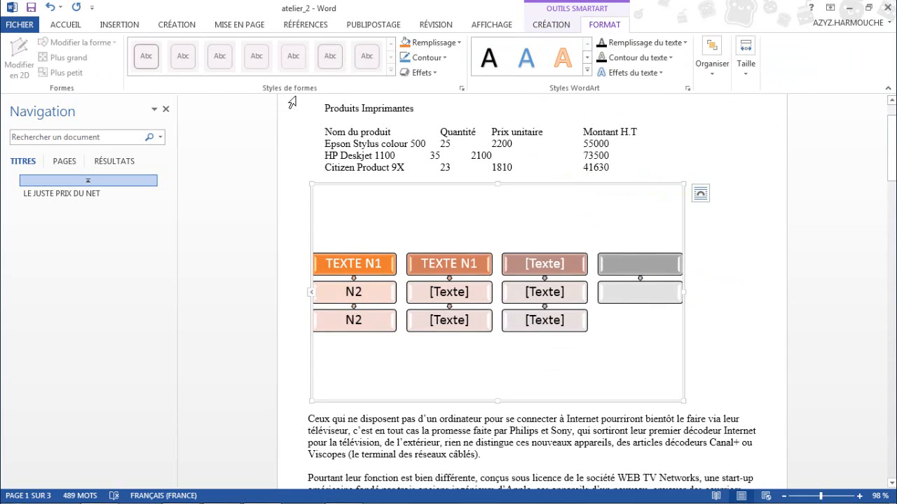
pyautogui.click(588, 71)
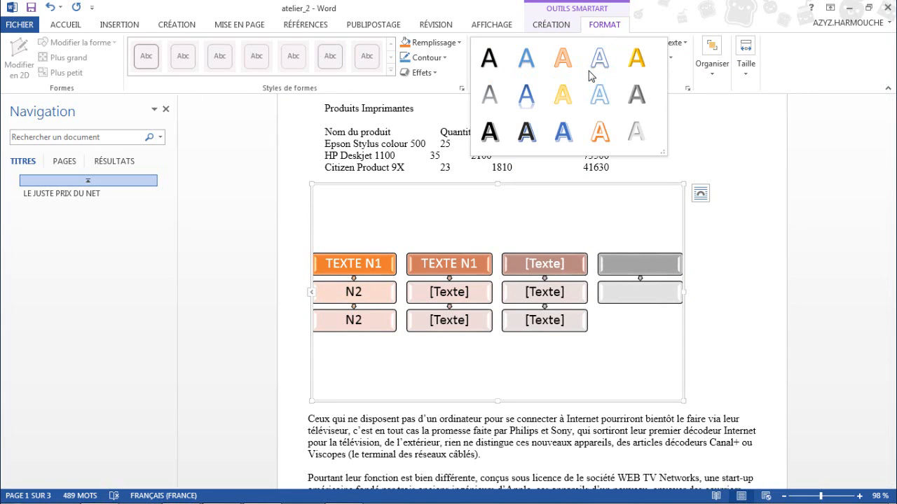
pyautogui.click(528, 59)
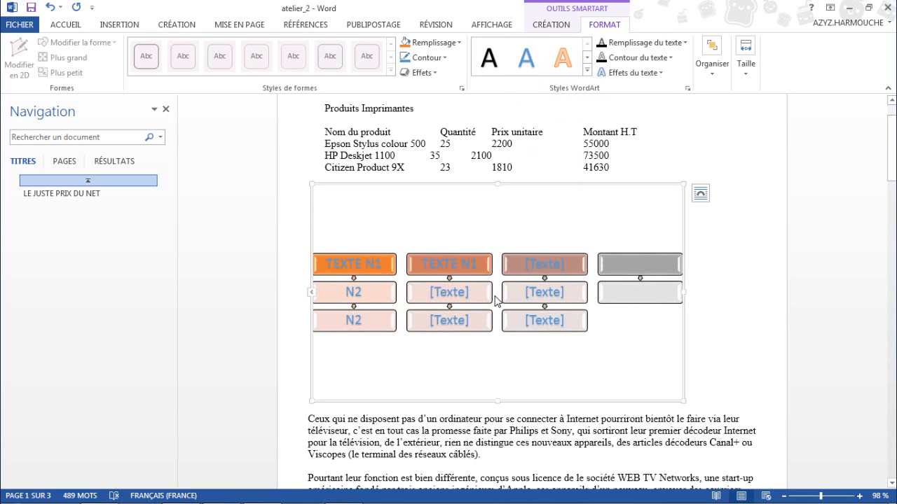
# Step: Set the SmartArt graphic's height to 9,6 cm
pyautogui.click(747, 70)
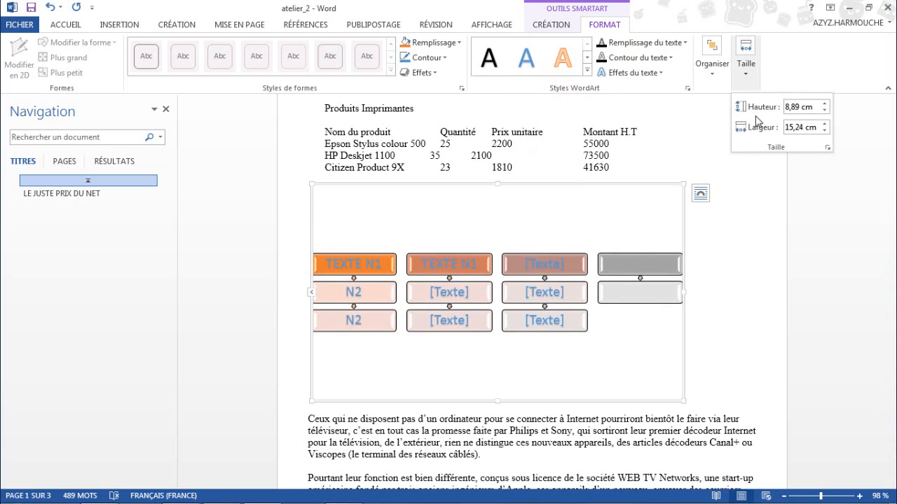
pyautogui.click(824, 104)
pyautogui.click(825, 104)
pyautogui.click(825, 103)
pyautogui.click(825, 104)
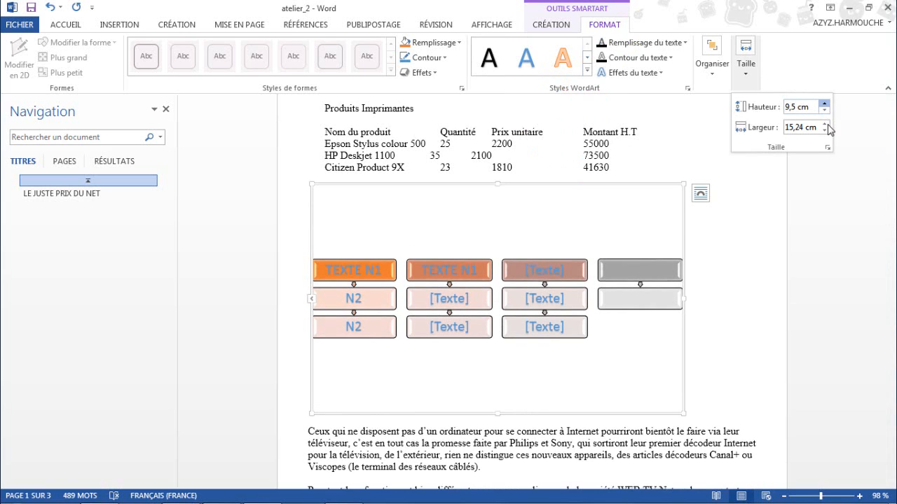
# Step: Increase the SmartArt graphic's width to 16,2 cm, and stretch its right edge out to the right text margin
pyautogui.click(825, 125)
pyautogui.click(825, 125)
pyautogui.click(826, 125)
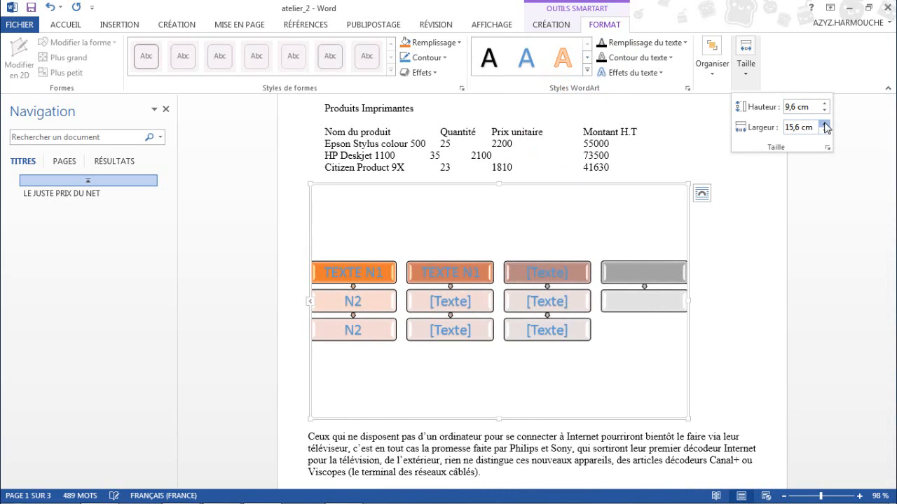
pyautogui.click(825, 124)
pyautogui.click(825, 124)
pyautogui.click(825, 125)
pyautogui.click(826, 125)
pyautogui.click(824, 125)
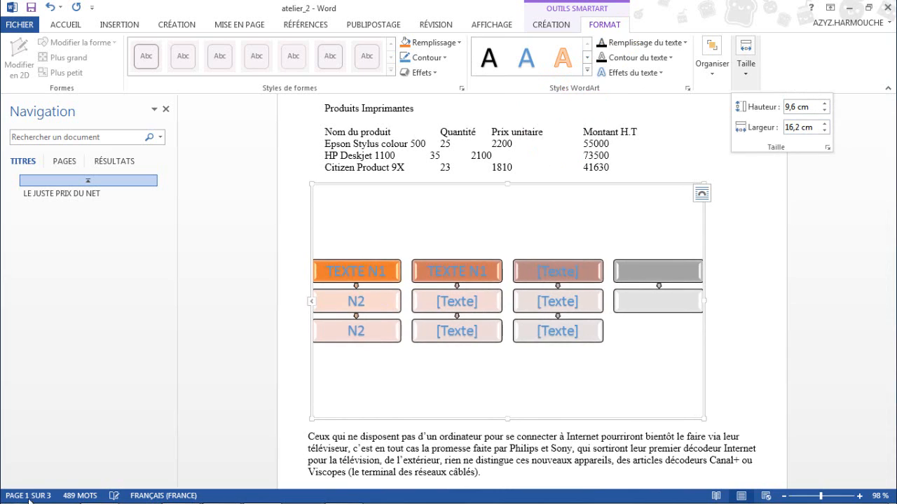
pyautogui.click(824, 125)
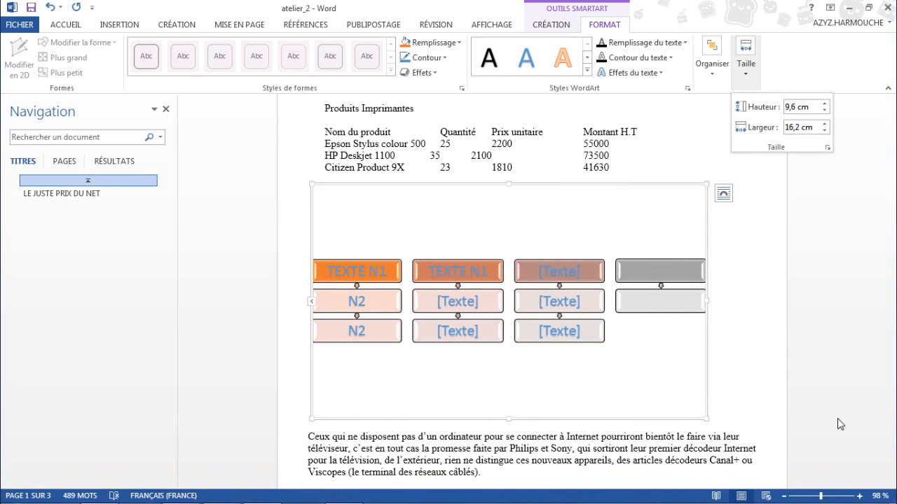
pyautogui.click(708, 300)
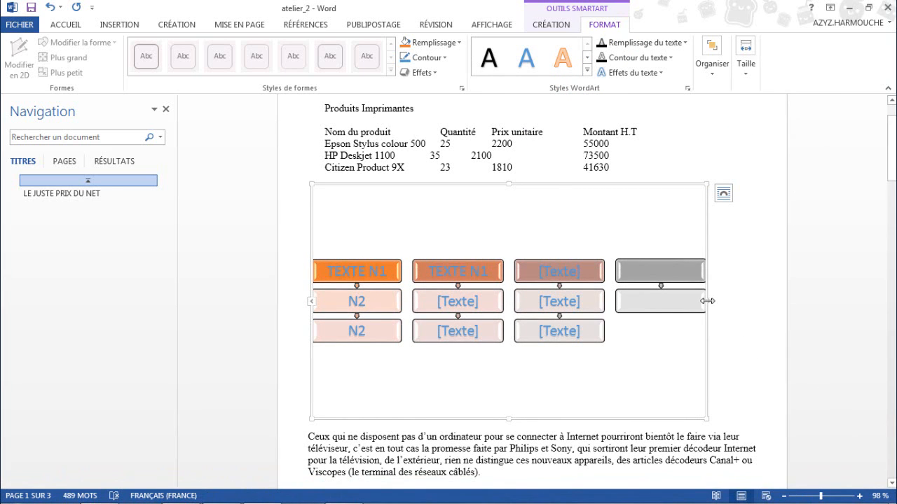
pyautogui.moveTo(707, 301); pyautogui.dragTo(757, 296)
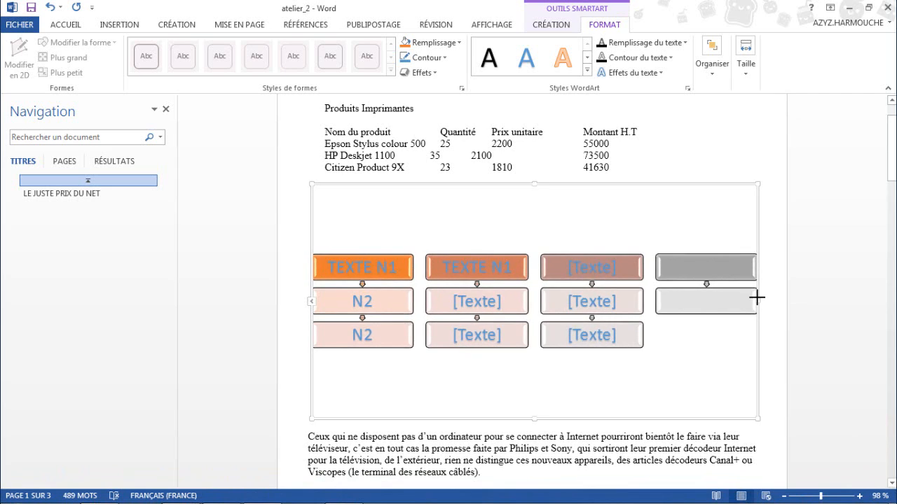
# Step: Select the whole SmartArt graphic under the Produits Imprimantes list and delete it
pyautogui.click(614, 302)
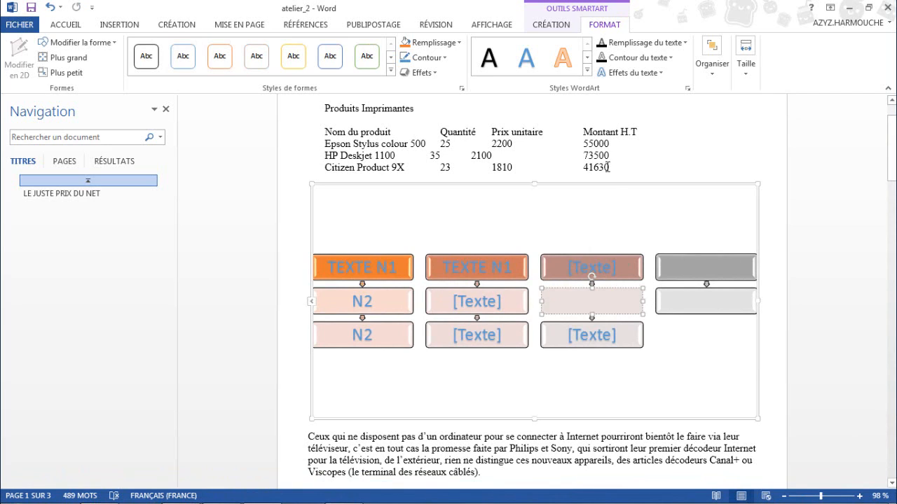
pyautogui.click(497, 184)
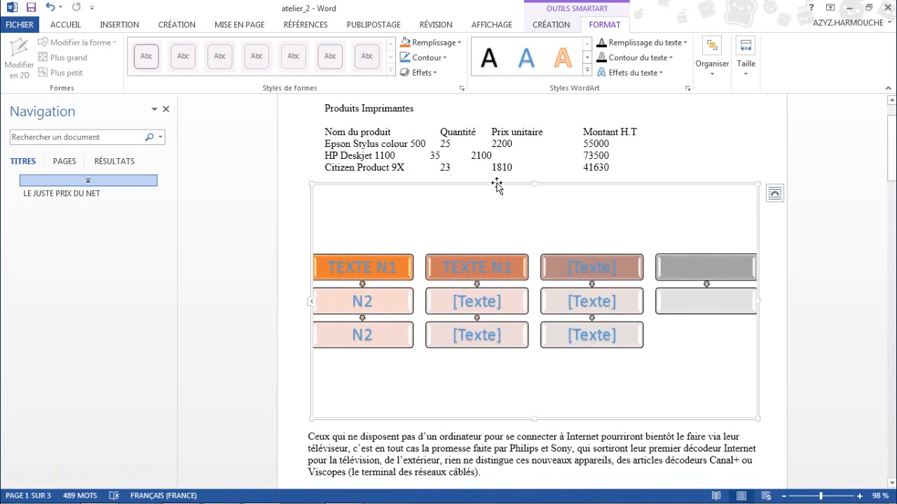
pyautogui.press('Delete')
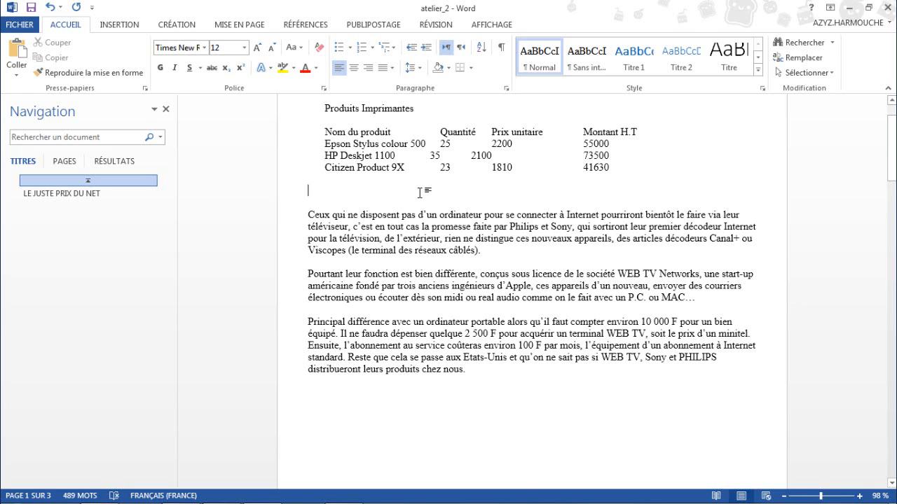
# Step: Insert a Liste à puces horizontale SmartArt graphic on the blank line beneath the Matériel Informatique title, as task 4 requires
pyautogui.scroll(-10, 420, 192)
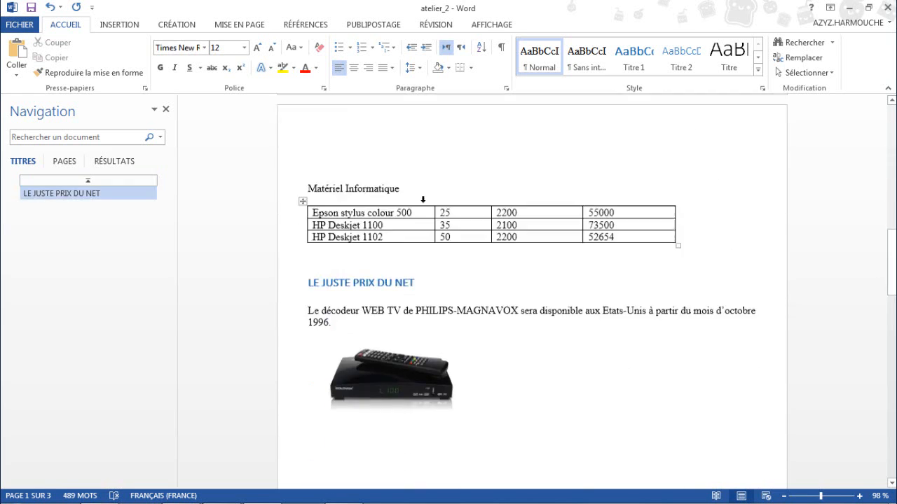
pyautogui.scroll(-15, 424, 202)
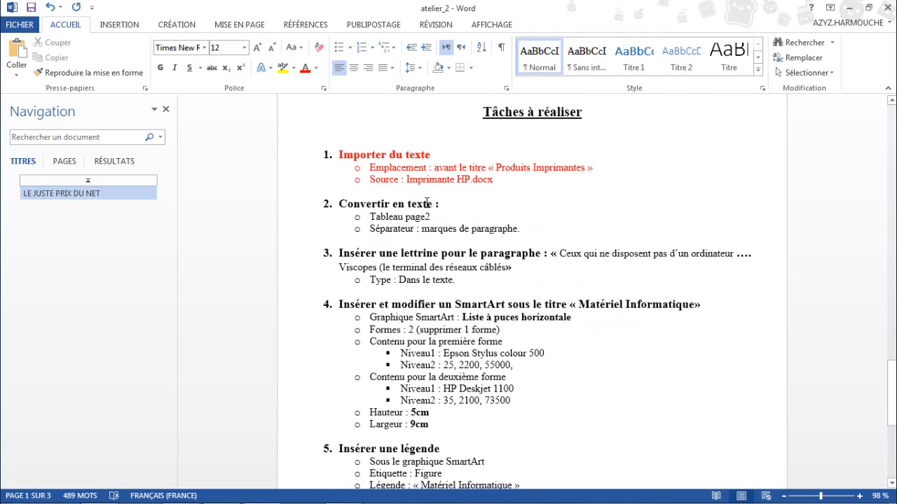
pyautogui.scroll(2, 427, 203)
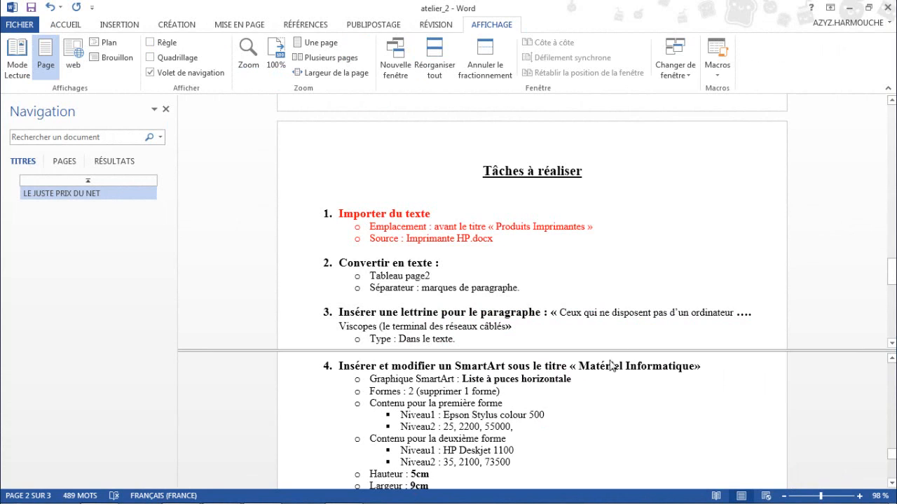
pyautogui.scroll(10, 578, 240)
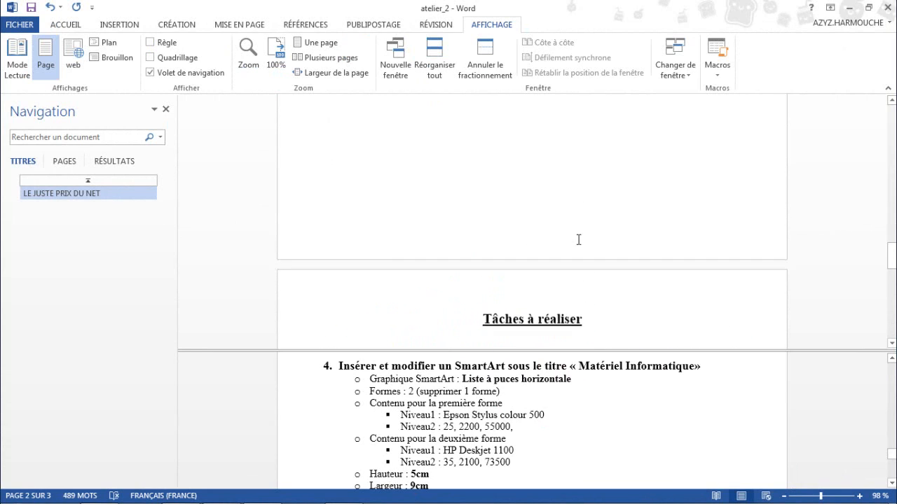
pyautogui.scroll(8, 579, 239)
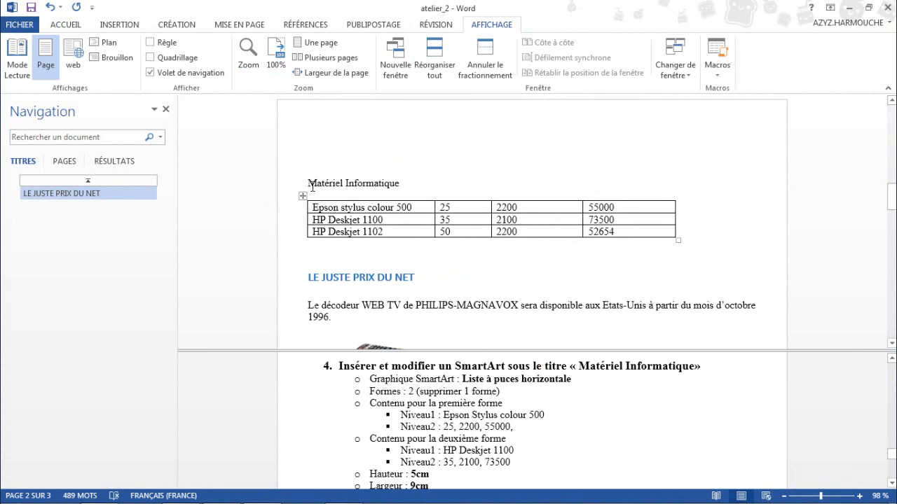
pyautogui.click(313, 194)
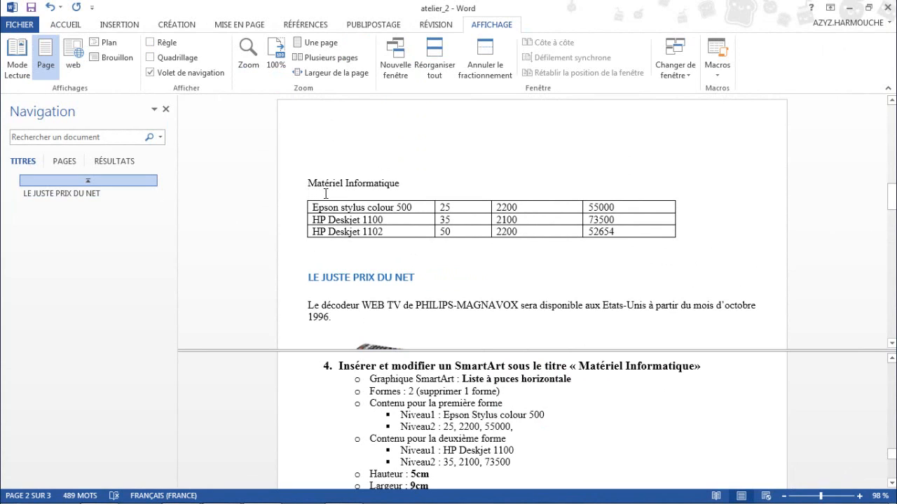
pyautogui.click(126, 26)
pyautogui.click(237, 48)
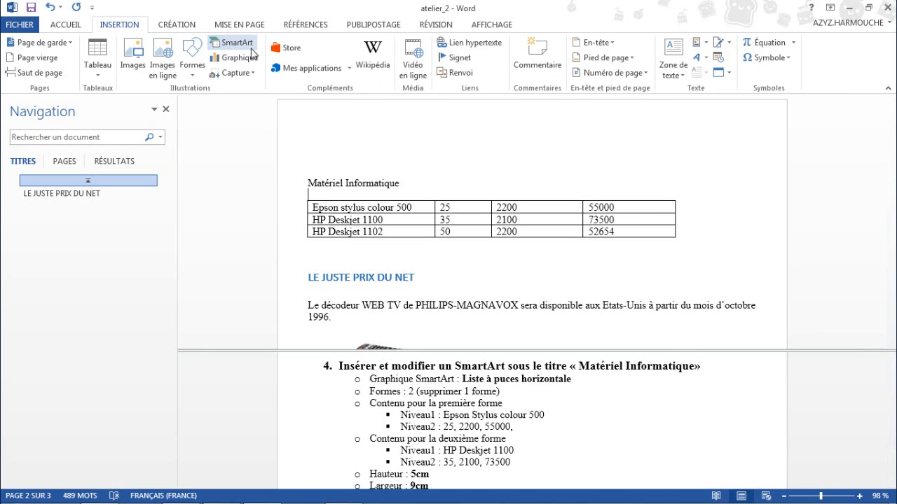
pyautogui.moveTo(429, 96); pyautogui.dragTo(415, 58)
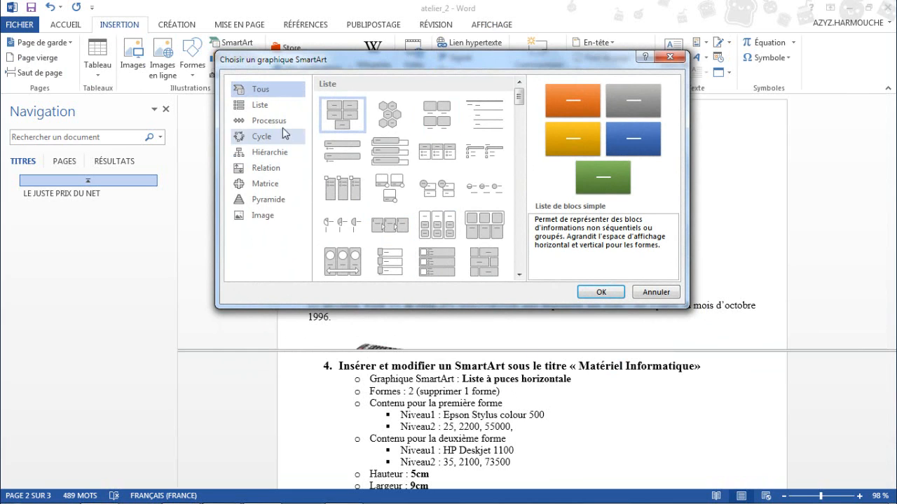
pyautogui.click(260, 106)
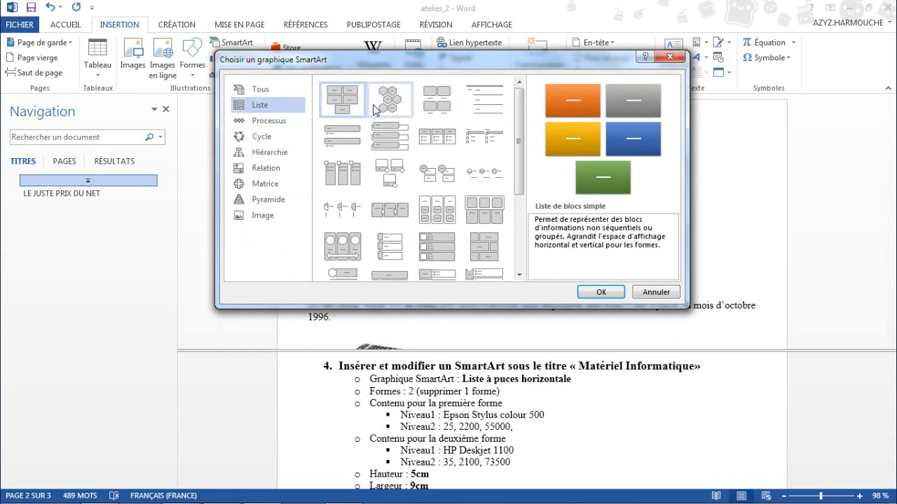
pyautogui.click(430, 140)
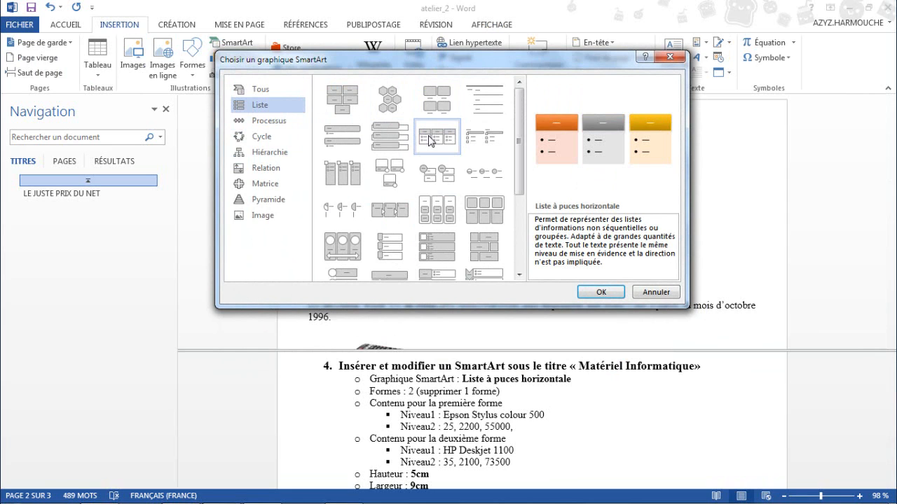
pyautogui.click(595, 293)
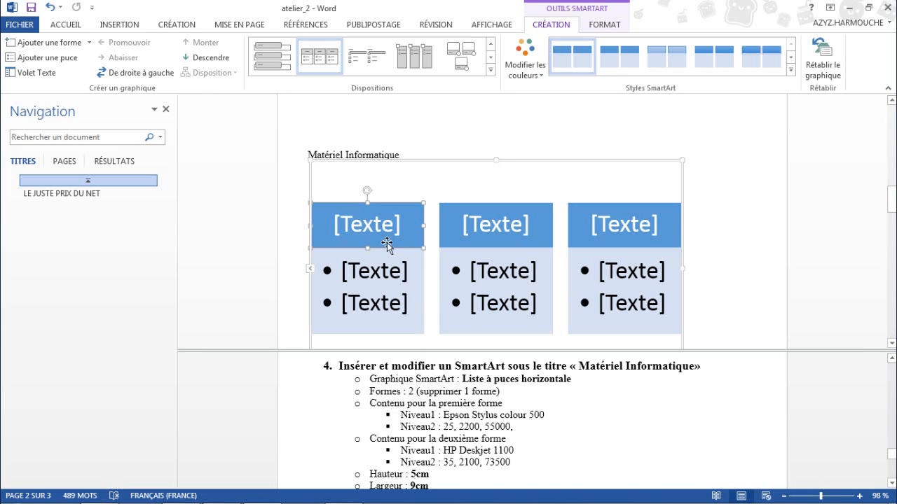
# Step: Open the SmartArt text pane and remove the third shape with its bullets, leaving two shapes
pyautogui.click(39, 72)
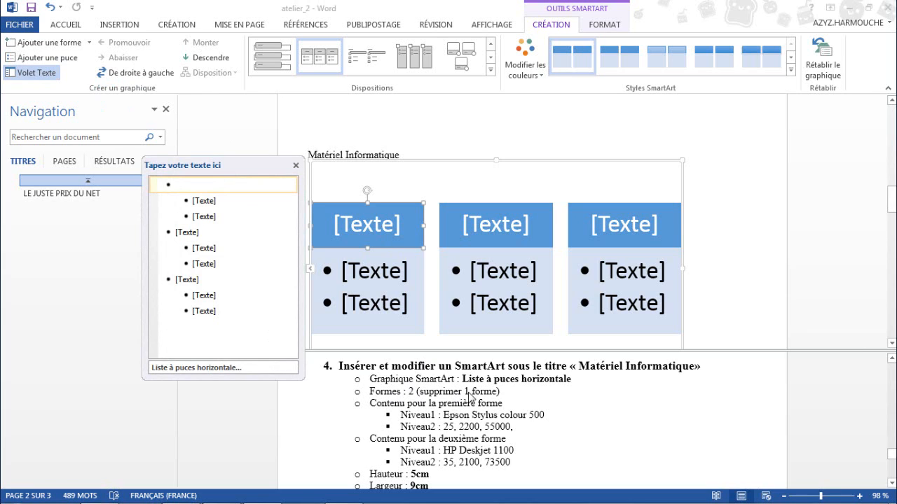
pyautogui.click(222, 311)
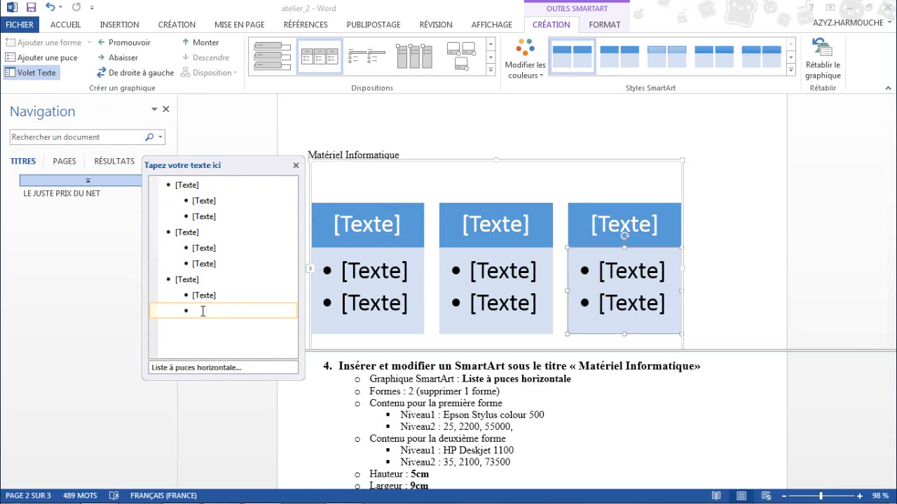
pyautogui.press('BackSpace')
pyautogui.press('BackSpace')
pyautogui.press('BackSpace')
pyautogui.press('BackSpace')
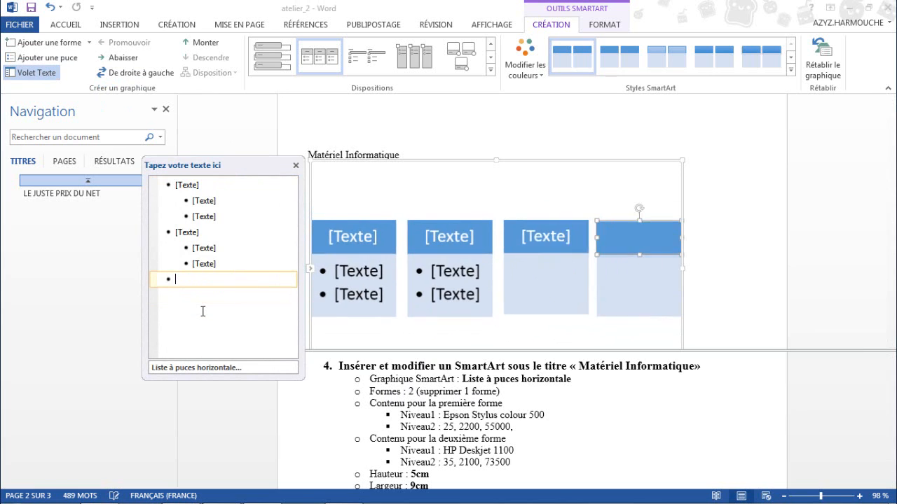
pyautogui.press('BackSpace')
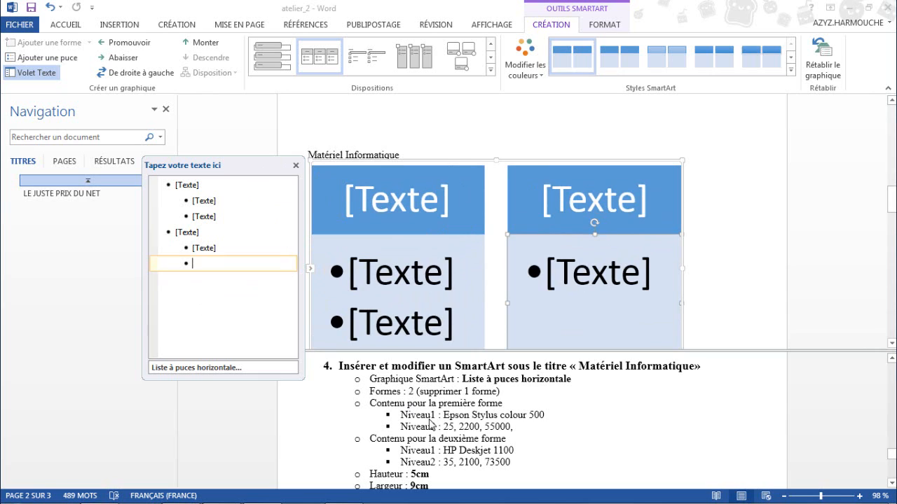
# Step: Fill in the first shape's level 1 text as "Epson Stylus colour 500" in the SmartArt text pane
pyautogui.click(188, 185)
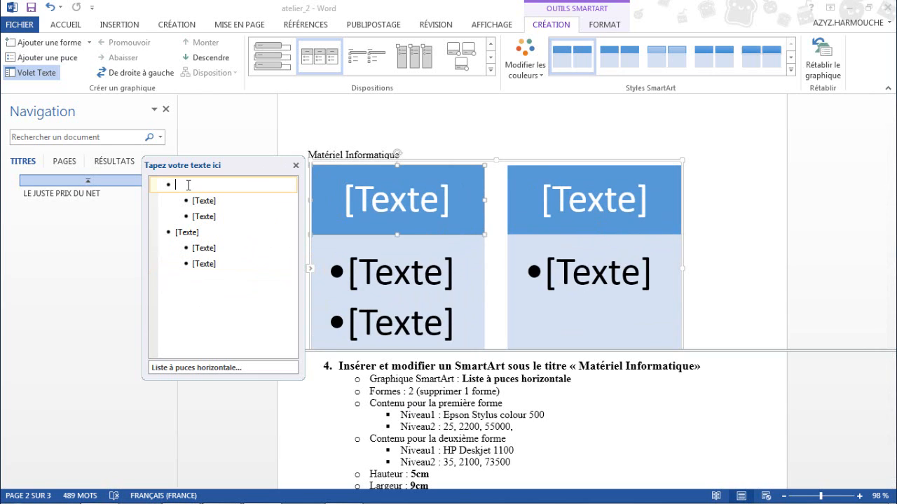
pyautogui.write('e')
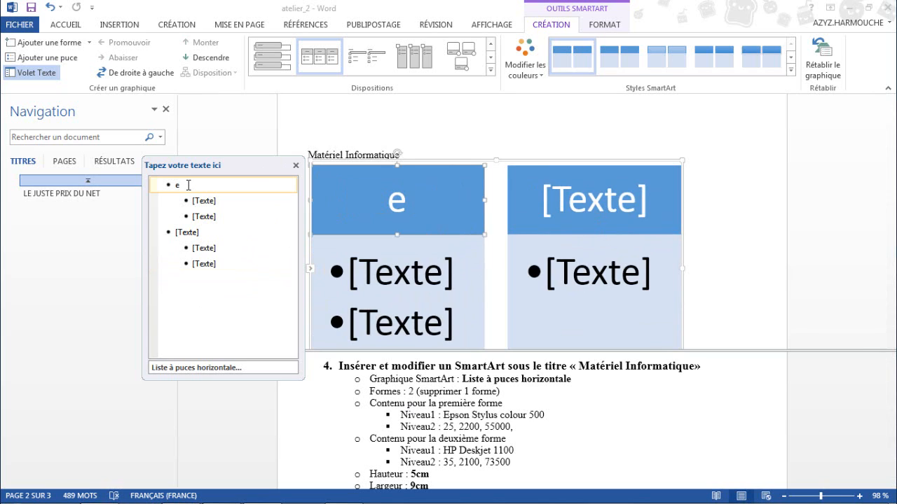
pyautogui.write('PSO')
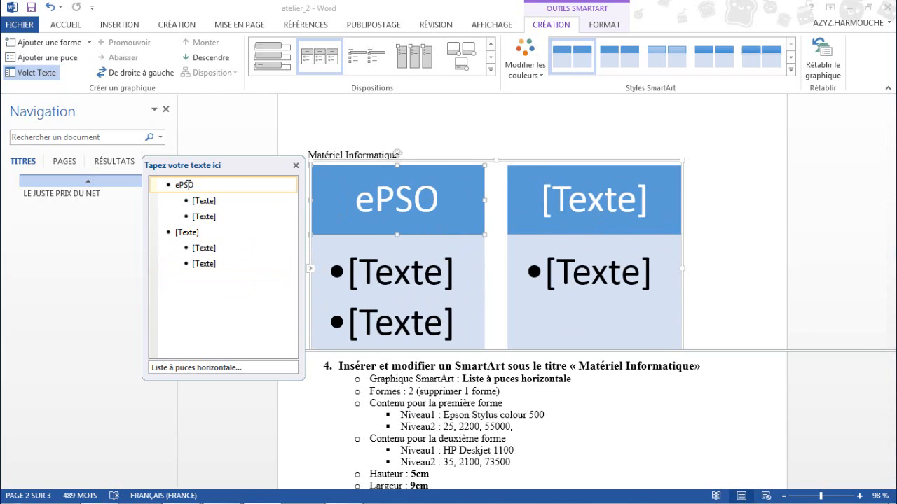
pyautogui.press('BackSpace')
pyautogui.press('BackSpace')
pyautogui.press('BackSpace')
pyautogui.press('BackSpace')
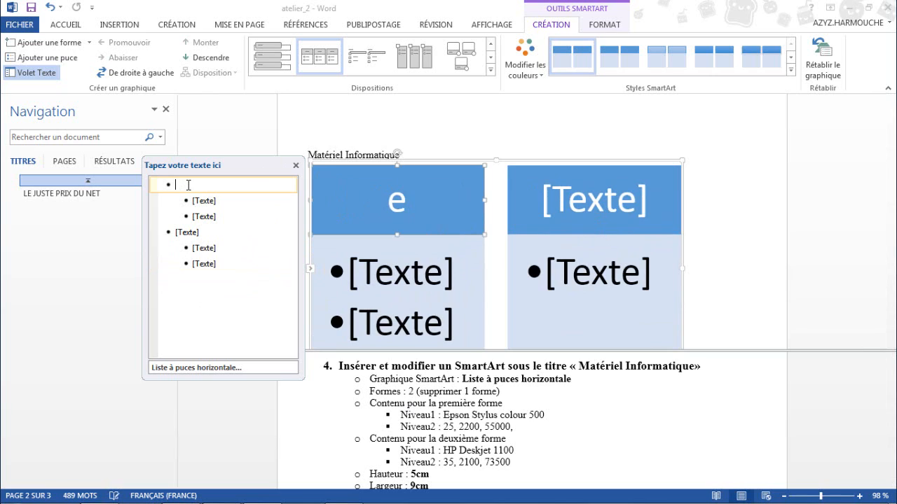
pyautogui.write('Epson')
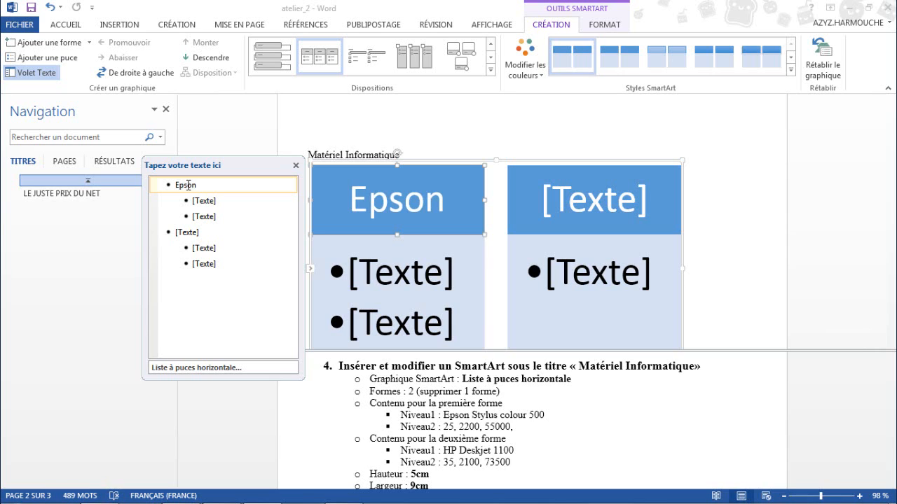
pyautogui.write('Sty')
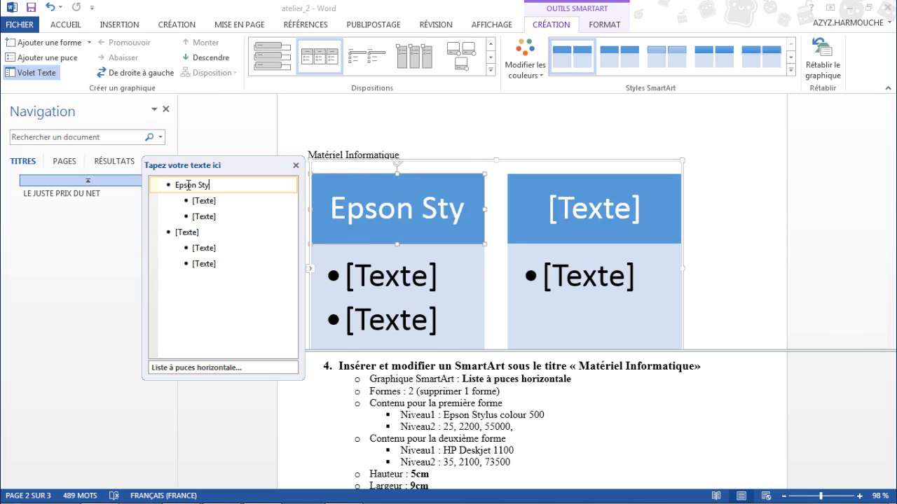
pyautogui.write('lus')
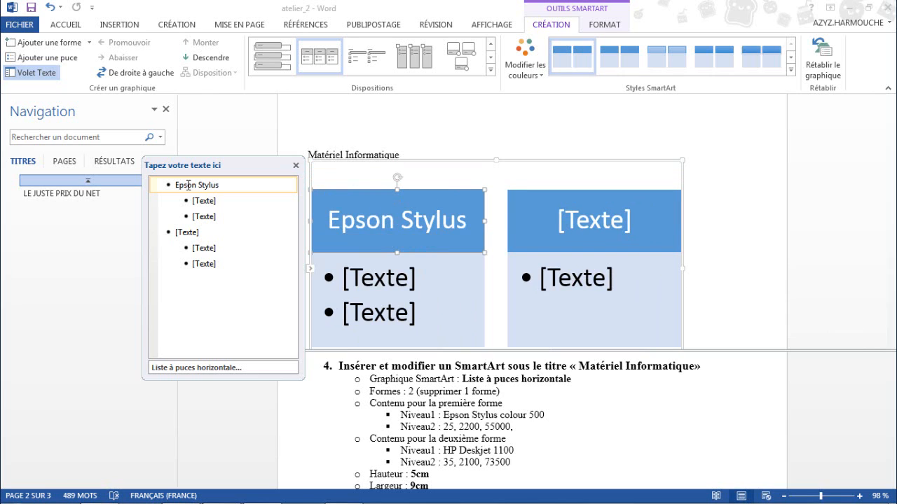
pyautogui.write(' co')
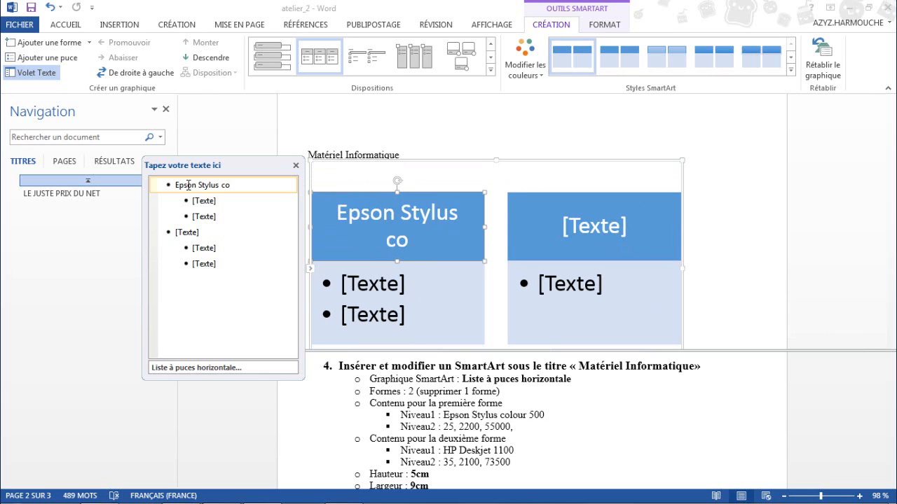
pyautogui.write('lour')
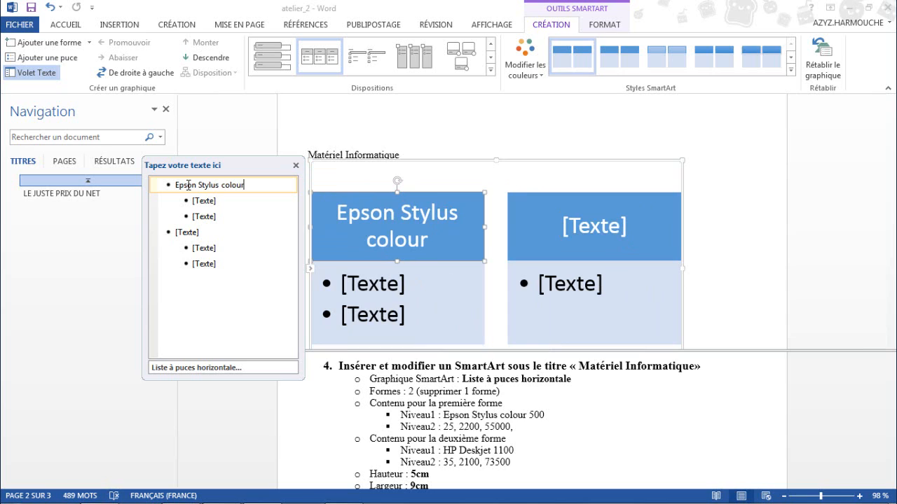
pyautogui.write(' 500')
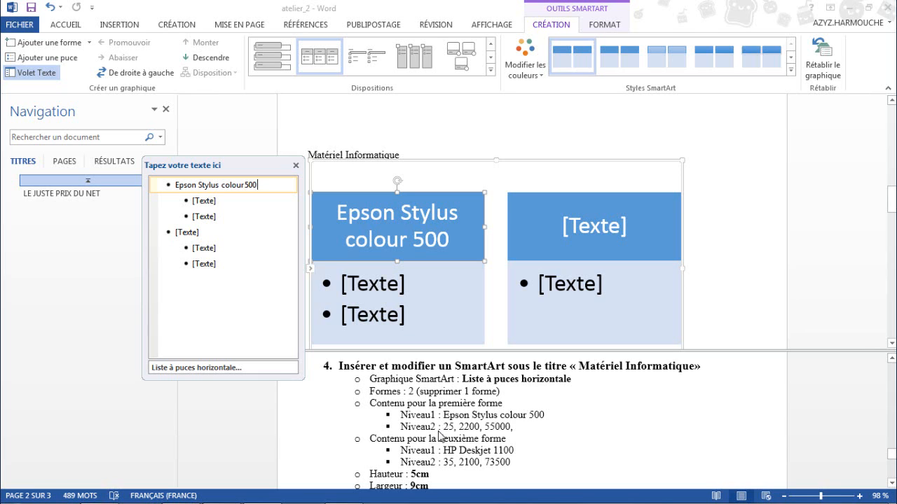
# Step: Fill the first shape's two level 2 bullets with 25 and 2200
pyautogui.click(206, 202)
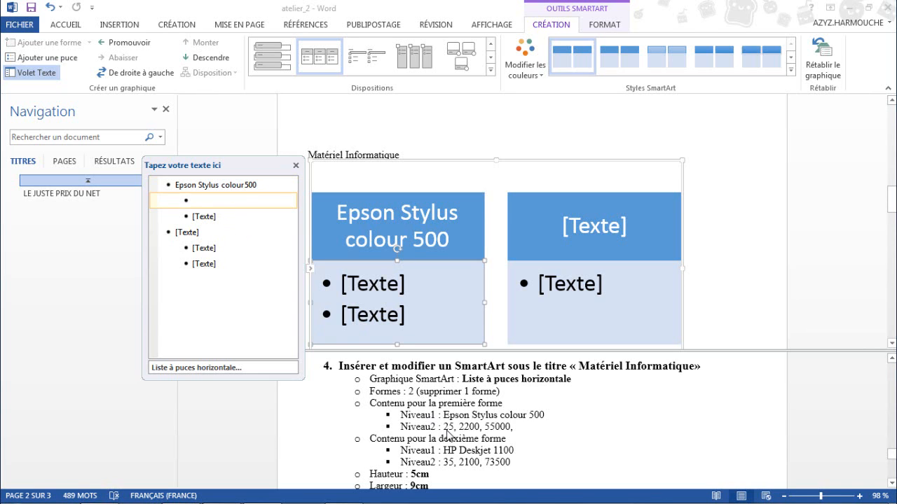
pyautogui.write('25')
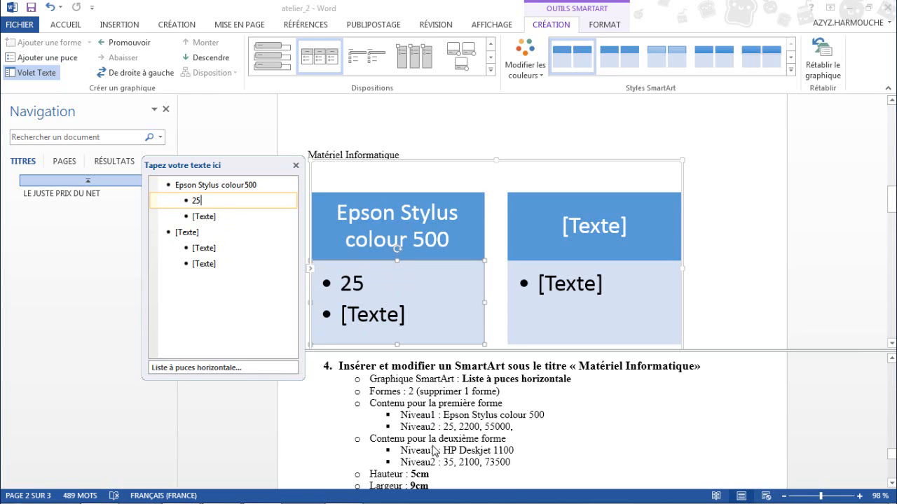
pyautogui.click(205, 217)
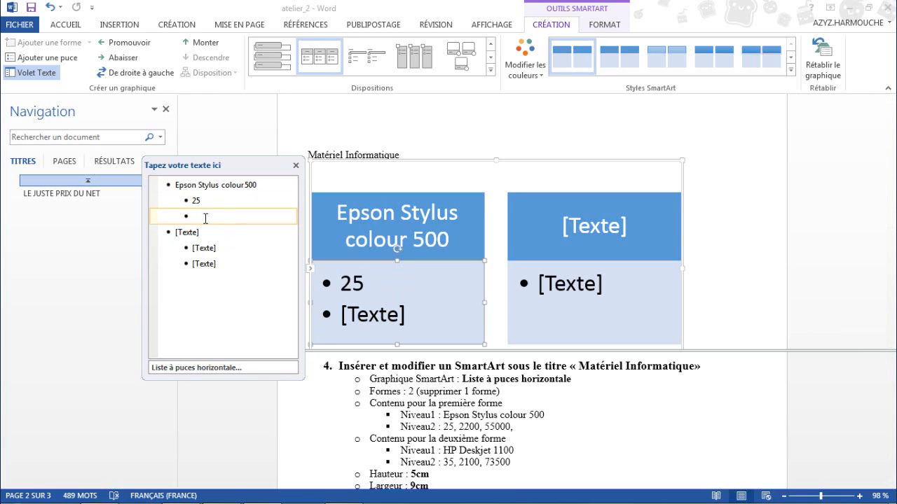
pyautogui.write('2200')
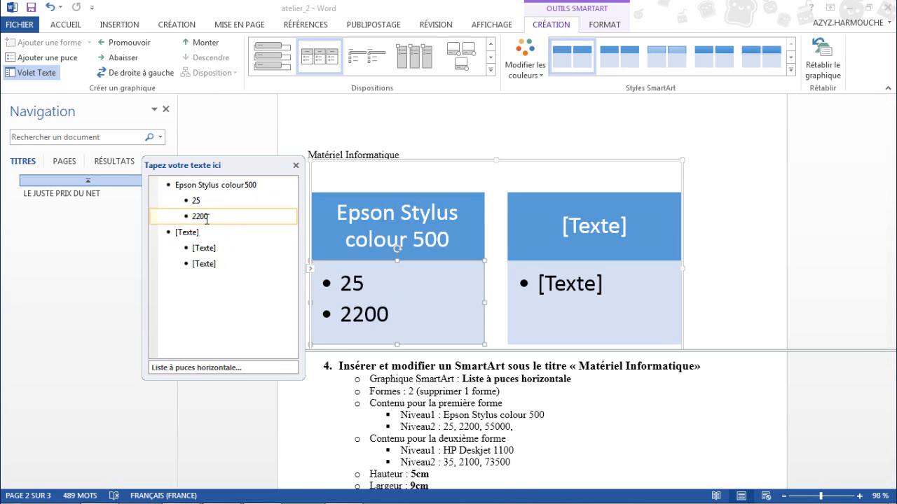